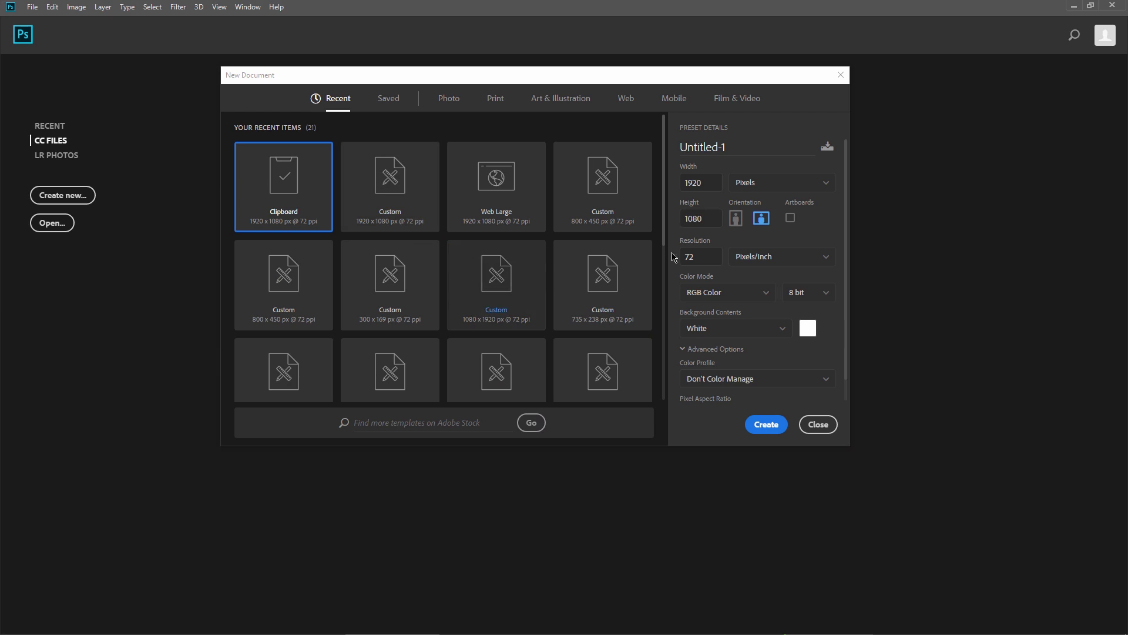
Create a new blank 1920×1080 px document.
left_click(713, 183)
left_click(709, 221)
left_click(766, 424)
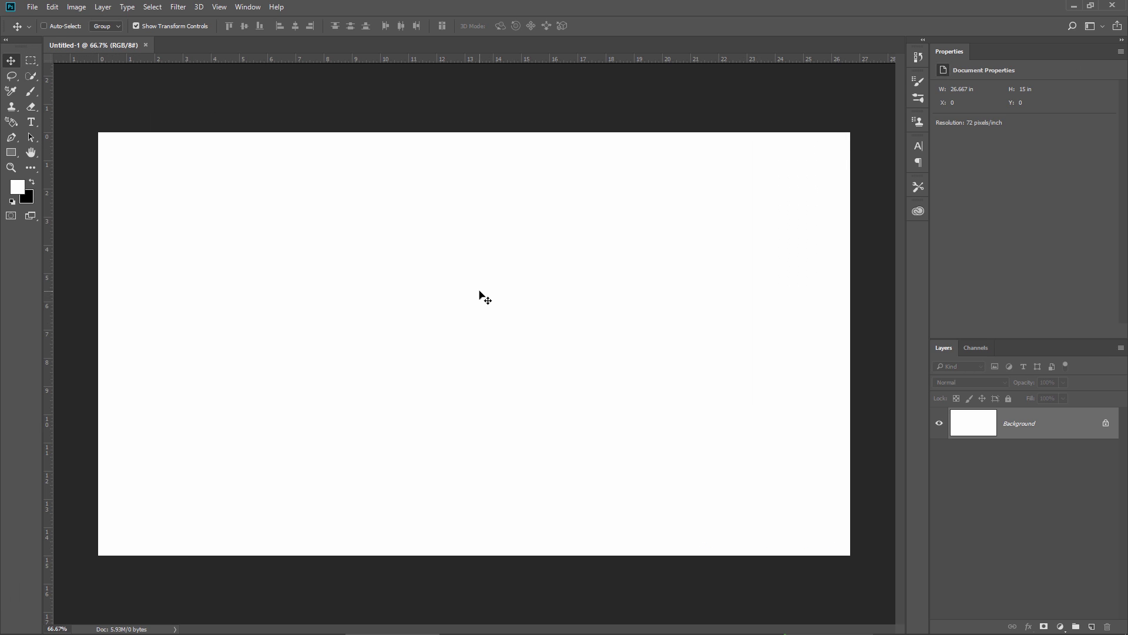
Fill the Background layer with 50% Gray.
key("shift+F5")
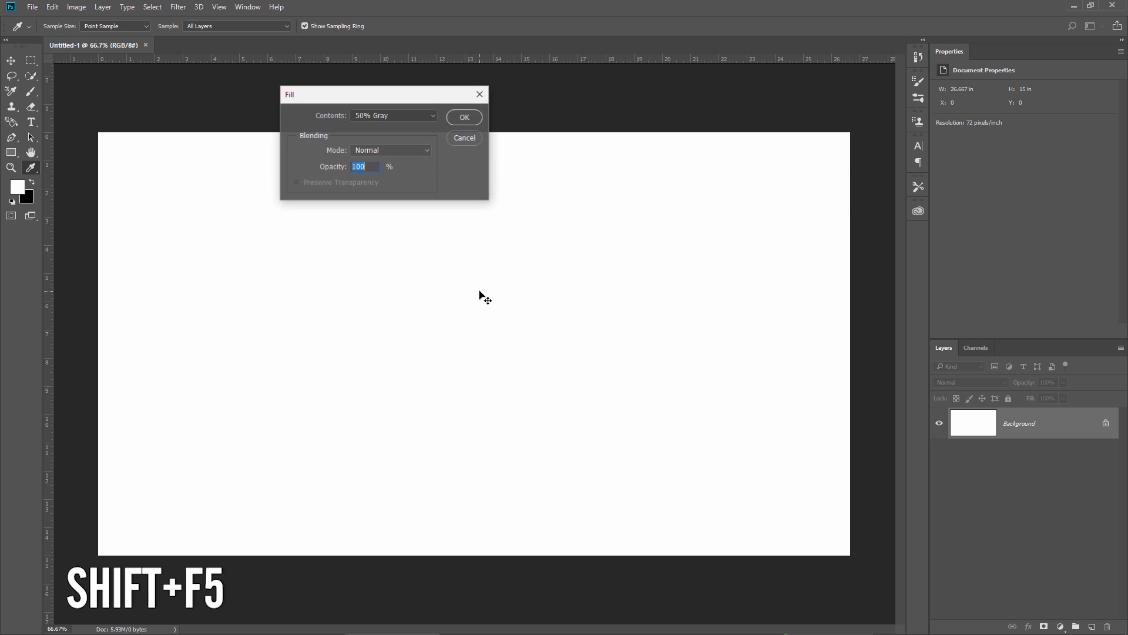
left_click(464, 138)
left_click(52, 7)
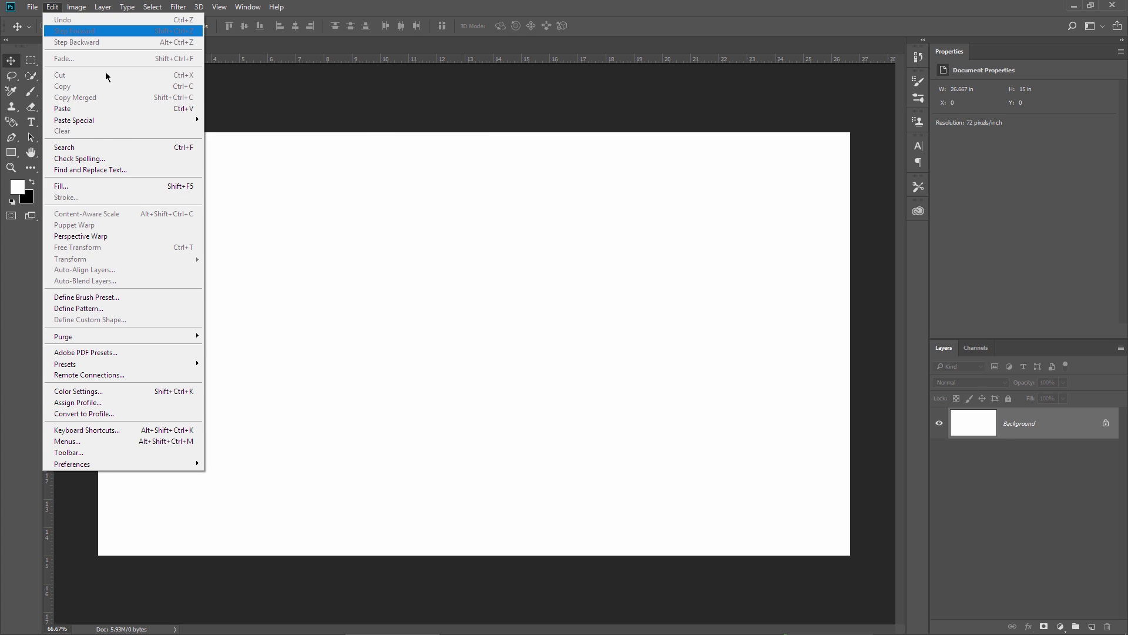
left_click(109, 186)
left_click(385, 117)
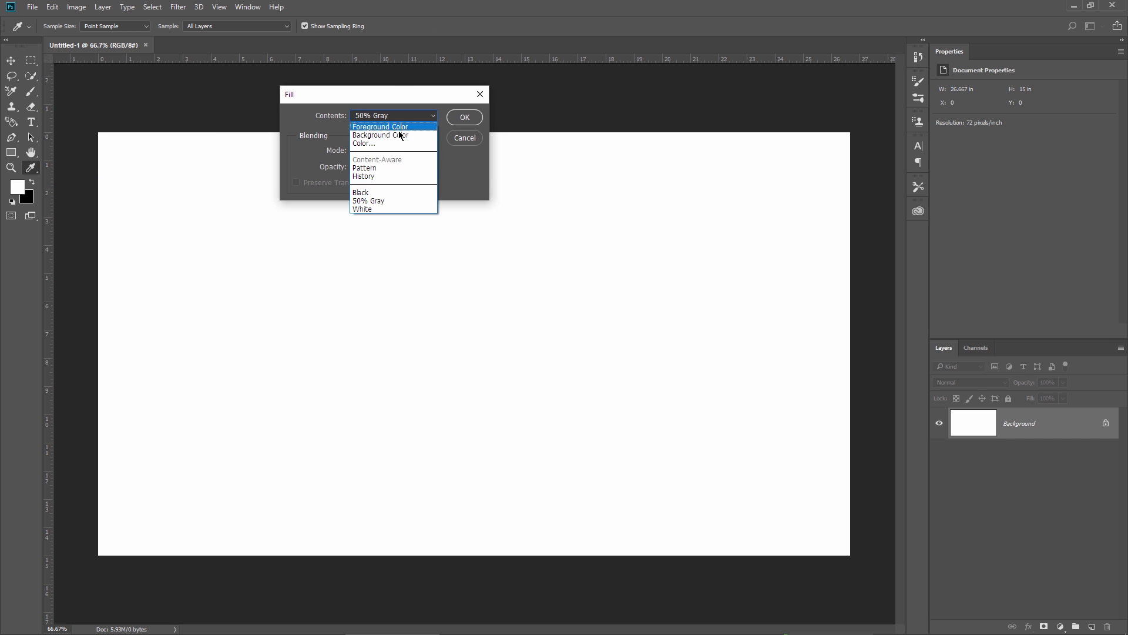
left_click(402, 203)
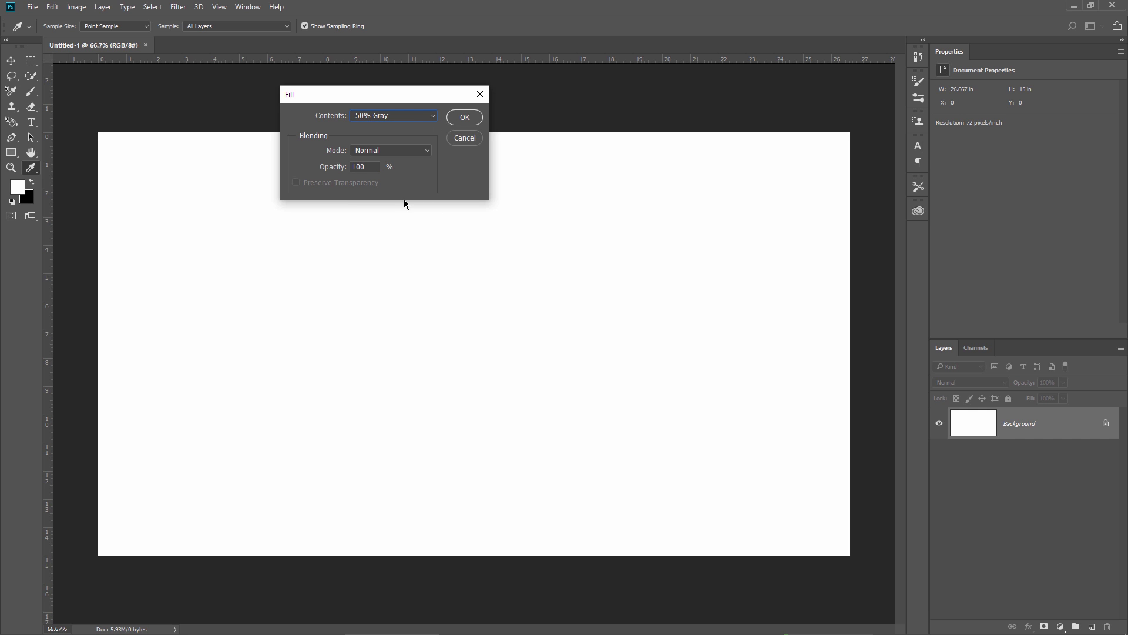
left_click(464, 118)
Add a white type layer reading 'Sunset' on the canvas.
key("t")
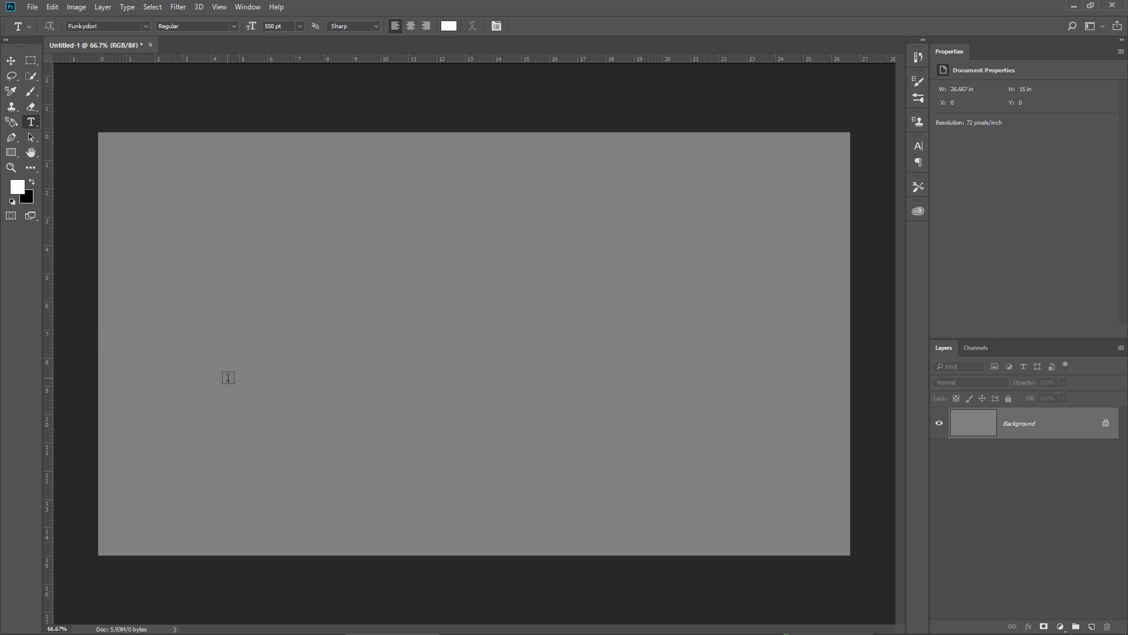
left_click(228, 377)
type("Sunset")
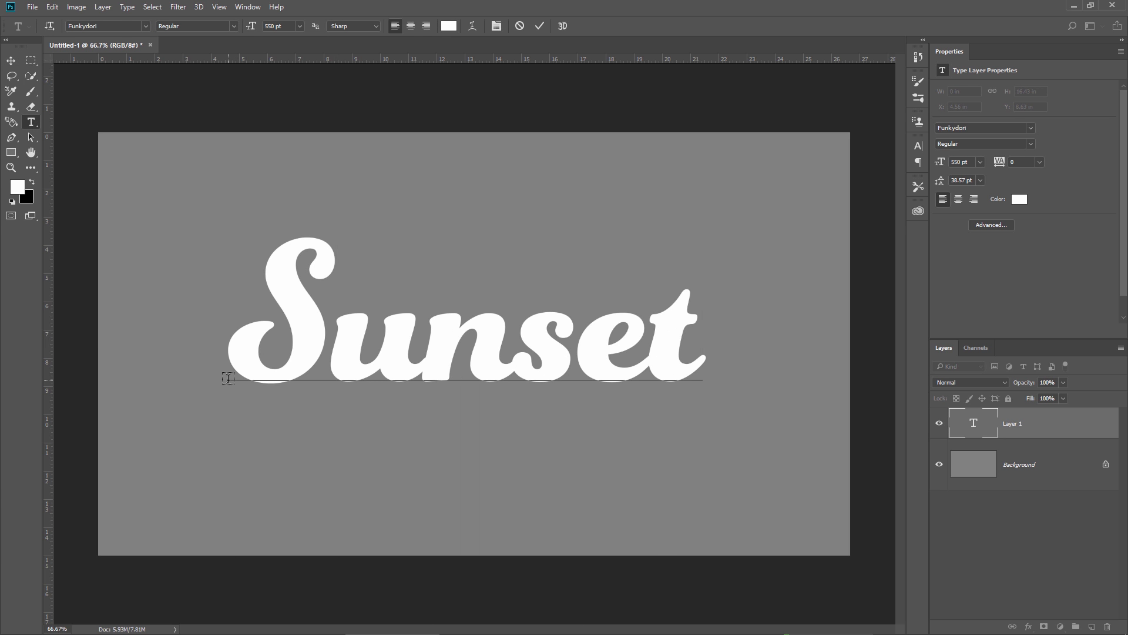
left_click(11, 61)
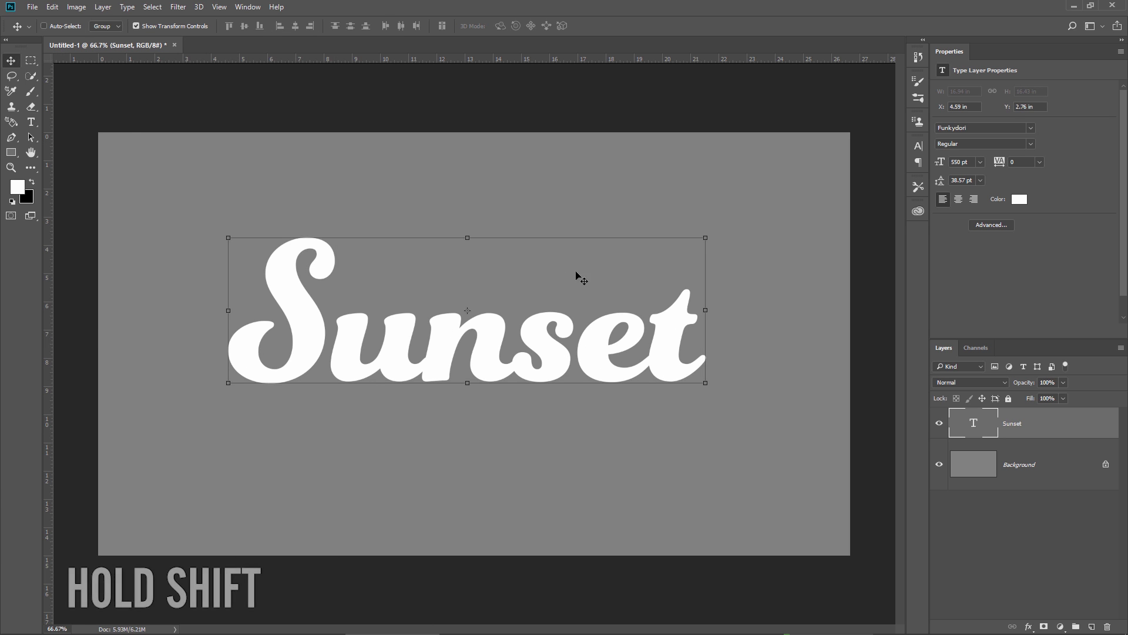
Rotate the Sunset text about 15° upward and position it near the centre.
left_click(715, 229)
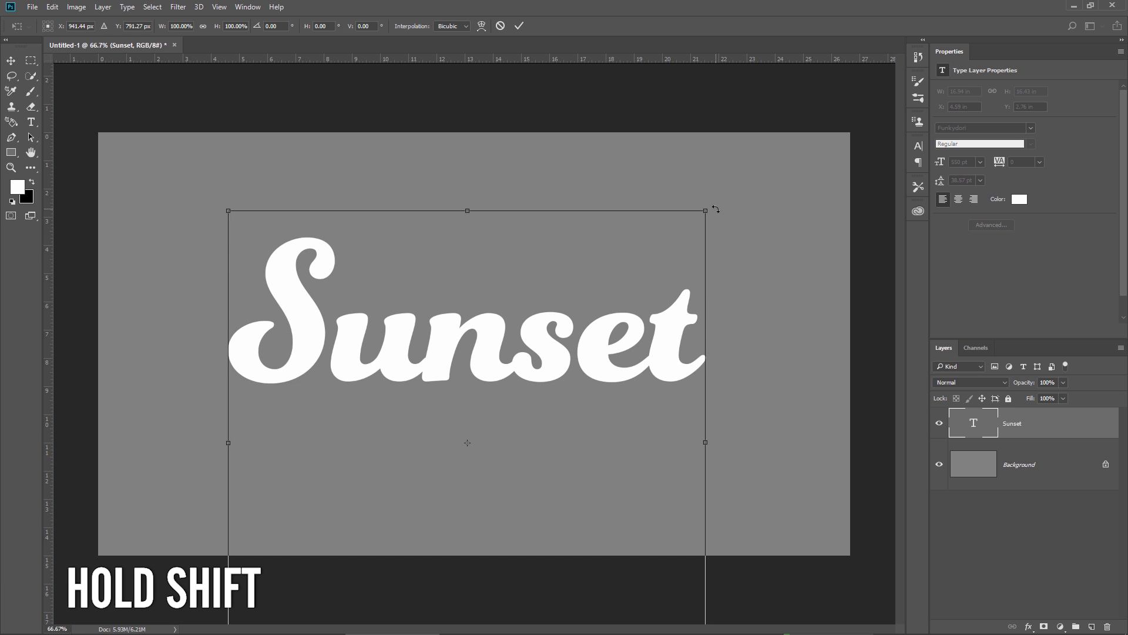
left_click_drag(715, 208, 685, 170, "shift")
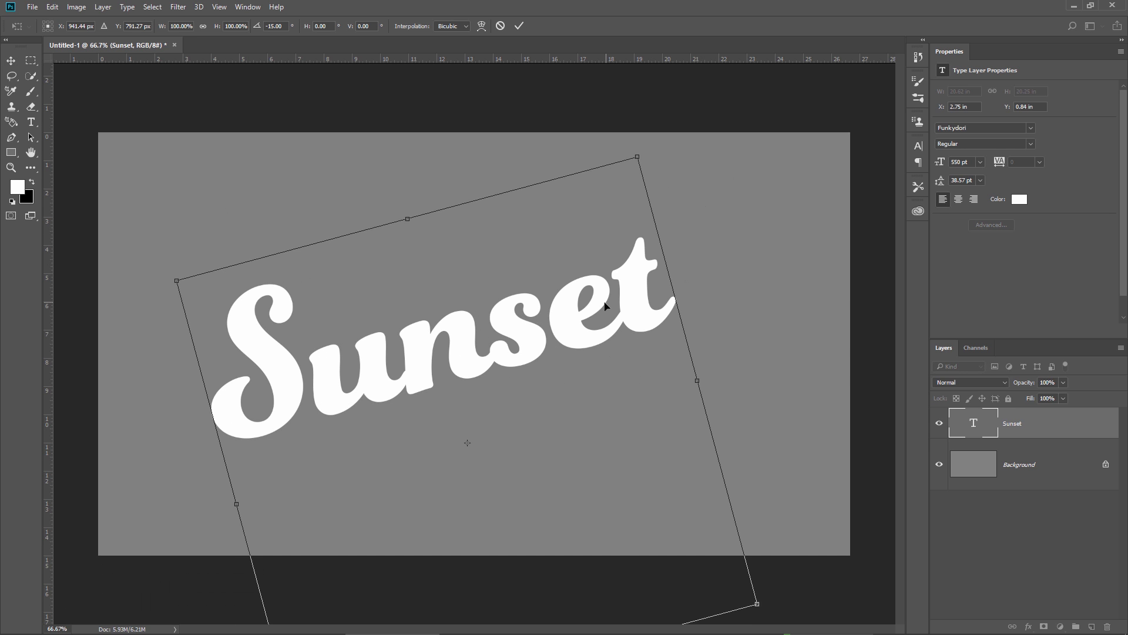
left_click_drag(605, 305, 605, 325)
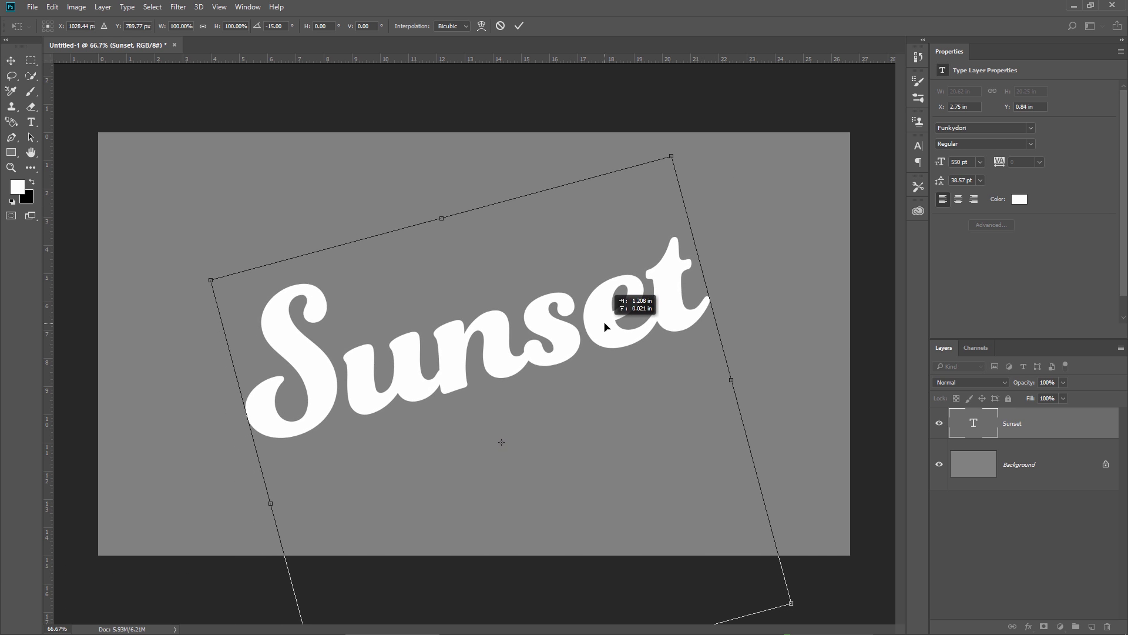
left_click_drag(605, 325, 598, 323)
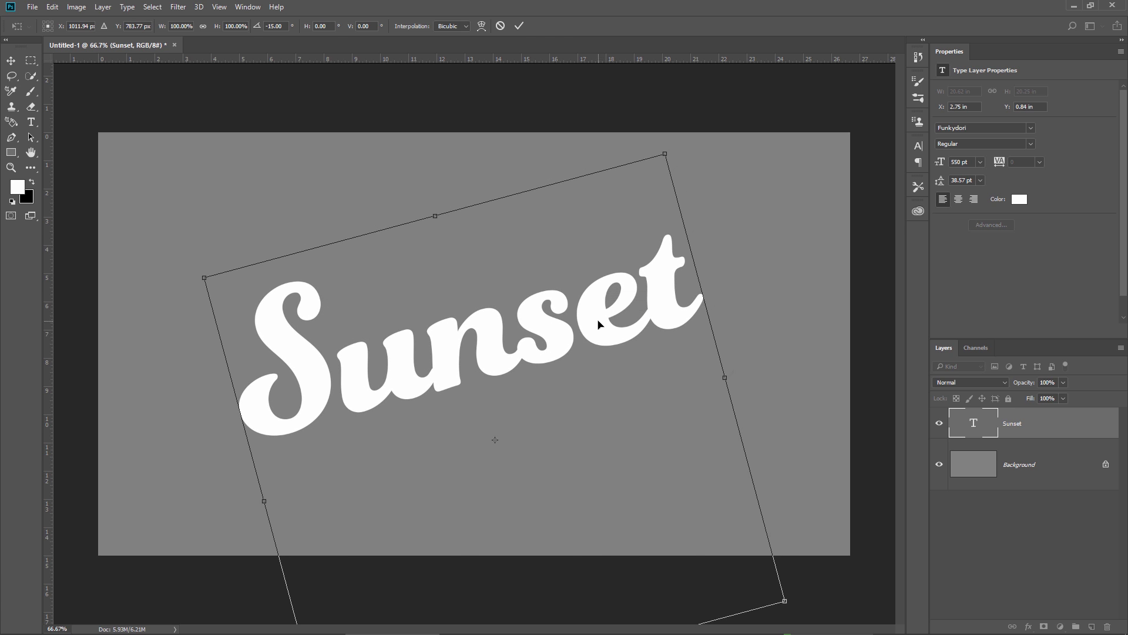
key("Return")
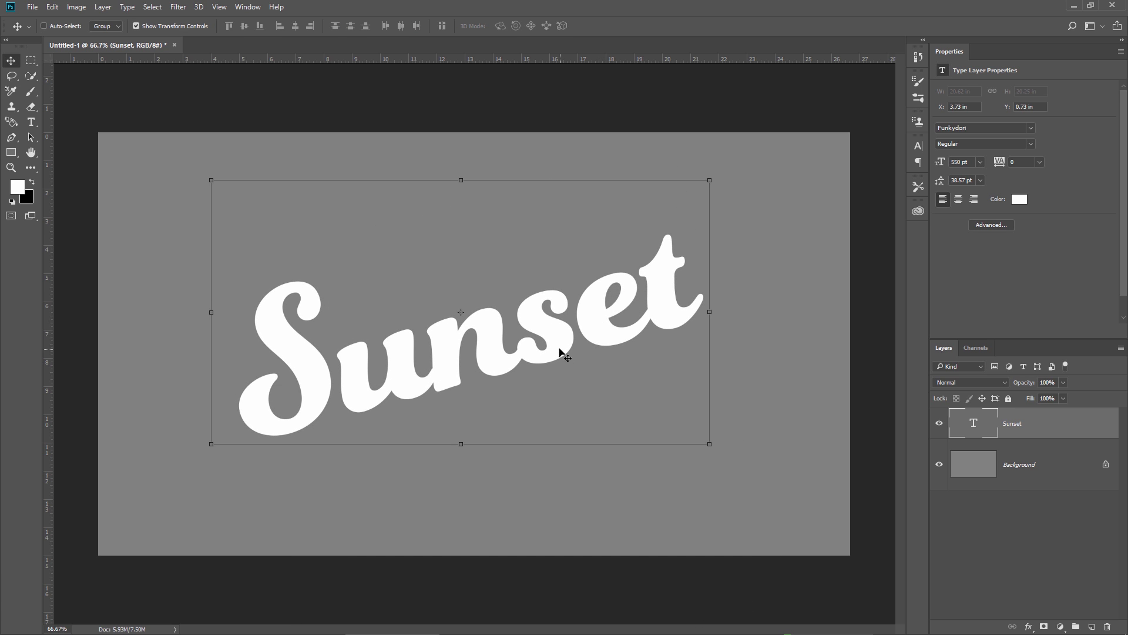
left_click_drag(564, 355, 571, 355)
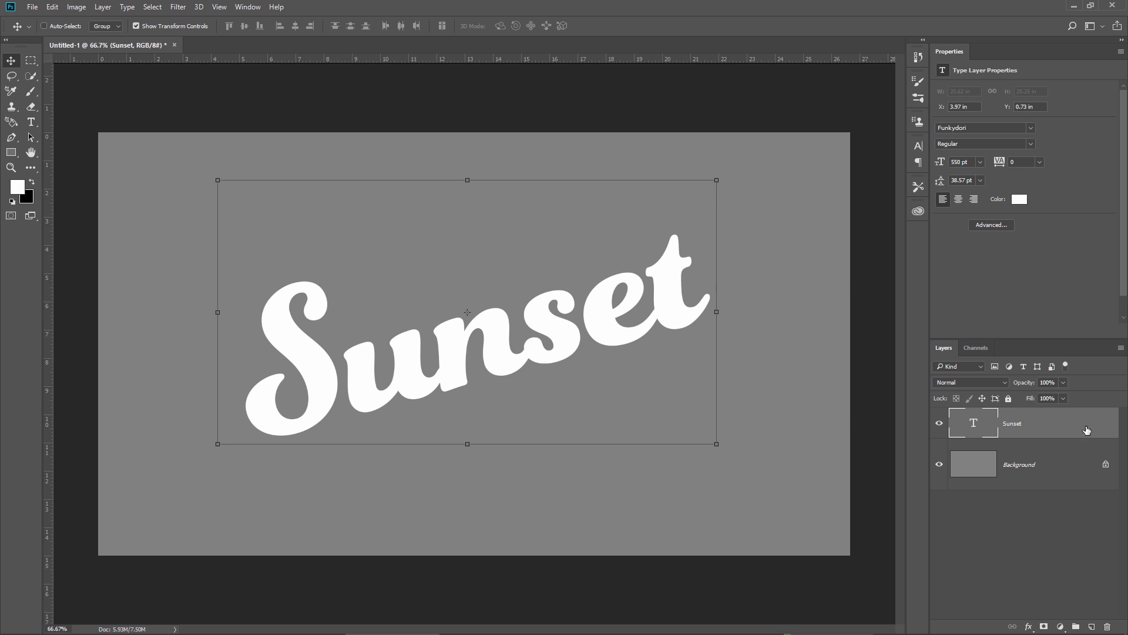
Convert the Sunset text layer into a 3D extrusion.
right_click(1065, 422)
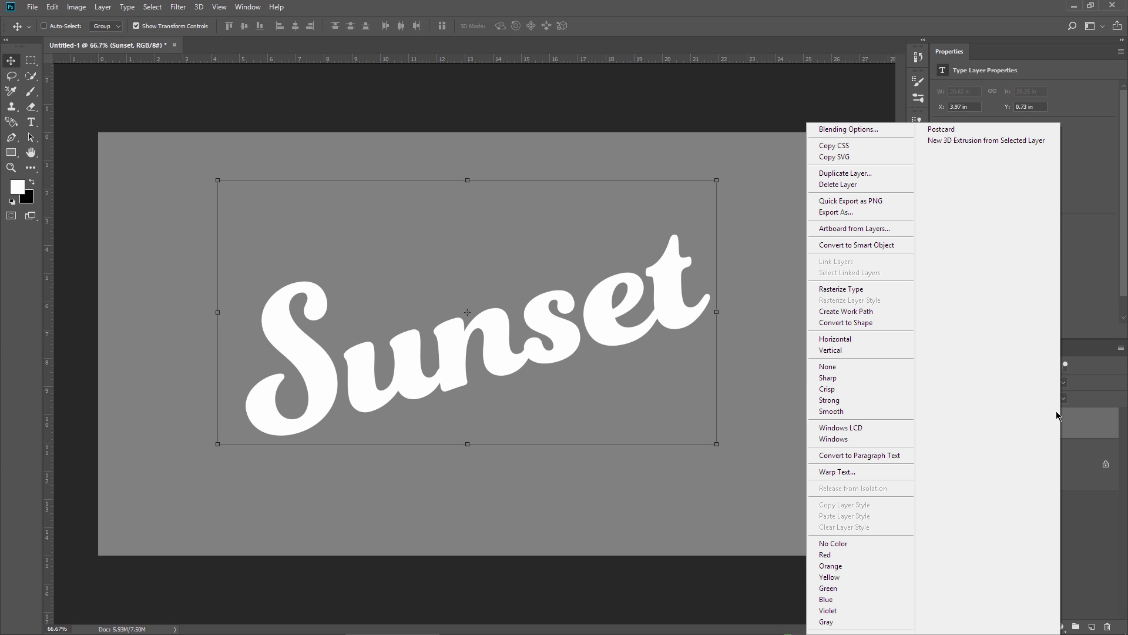
left_click(978, 141)
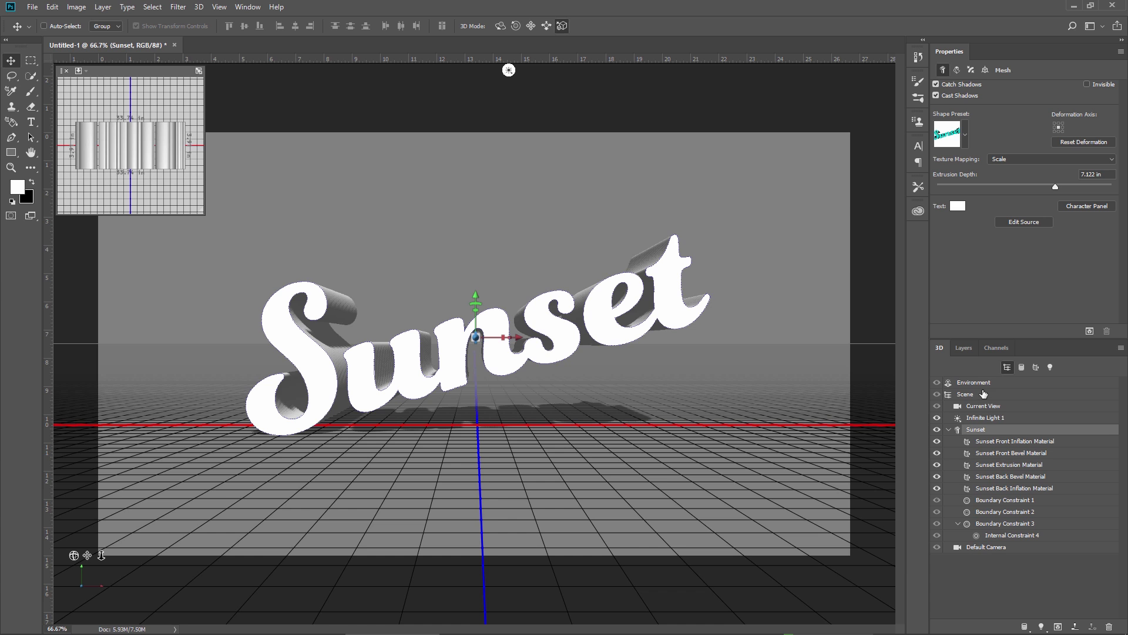
left_click(964, 347)
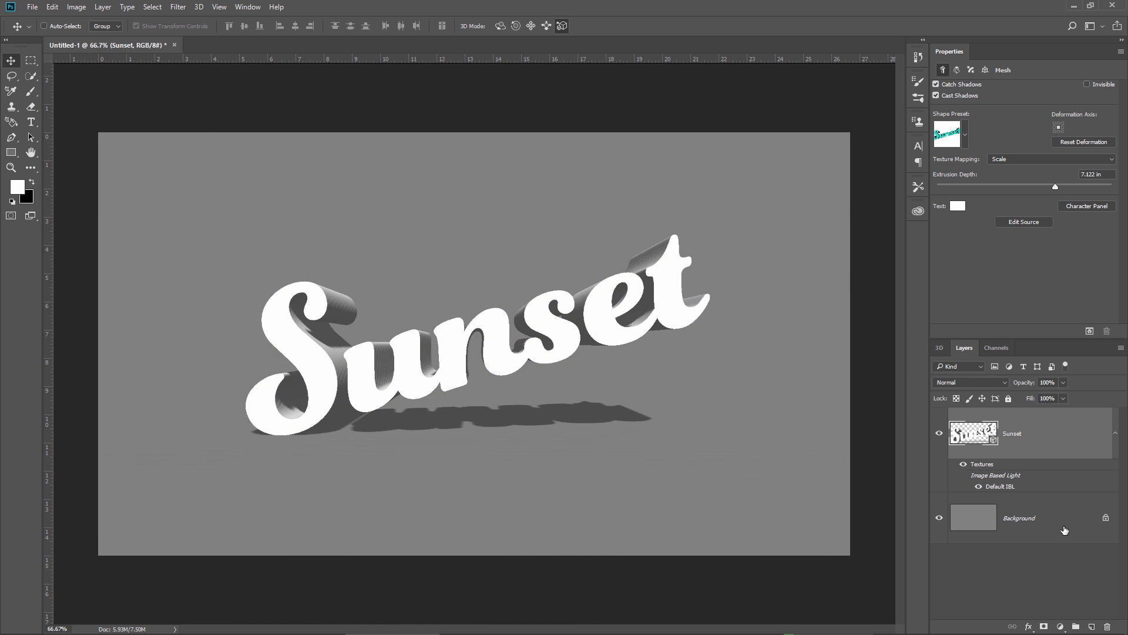
Make the Background a 3D postcard and merge it with Sunset into one 3D layer.
right_click(1064, 530)
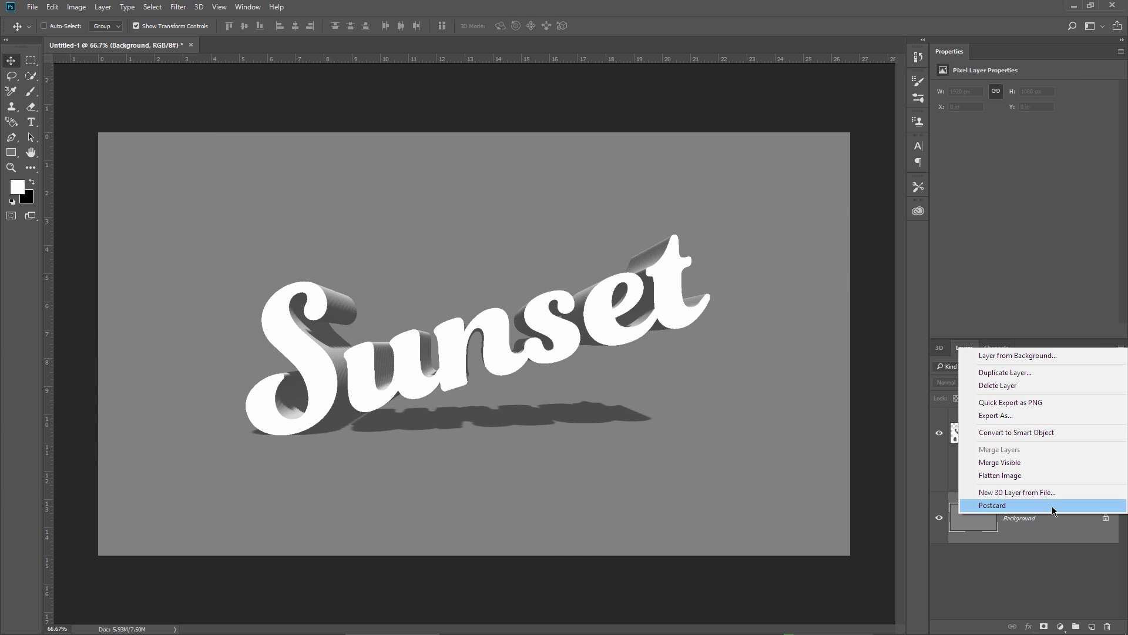
left_click(1051, 505)
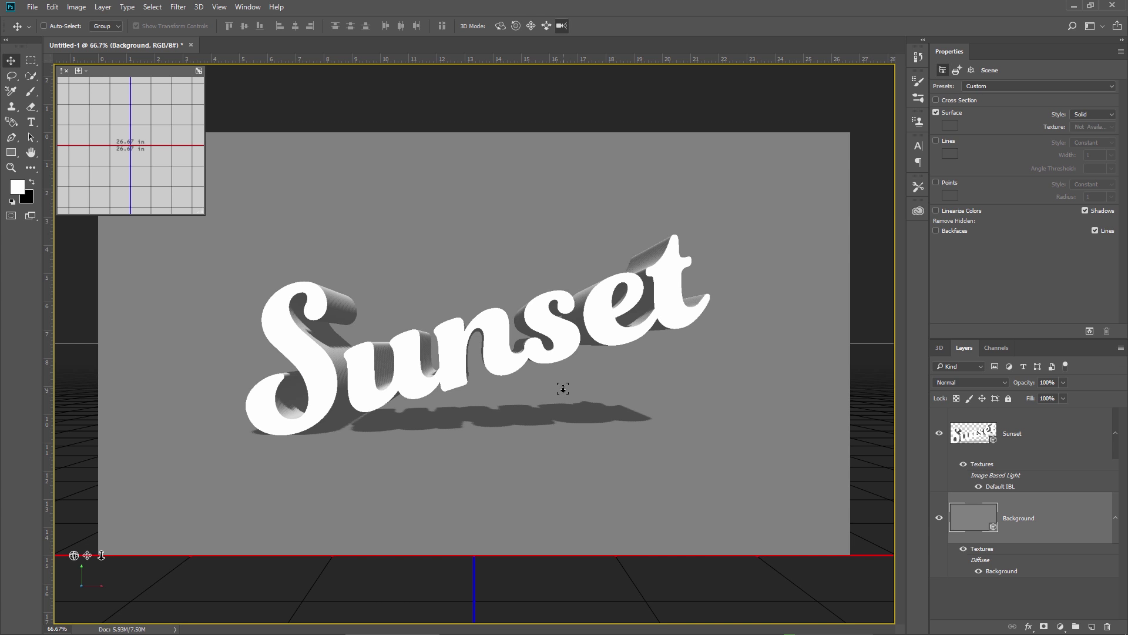
left_click(1051, 433, "shift")
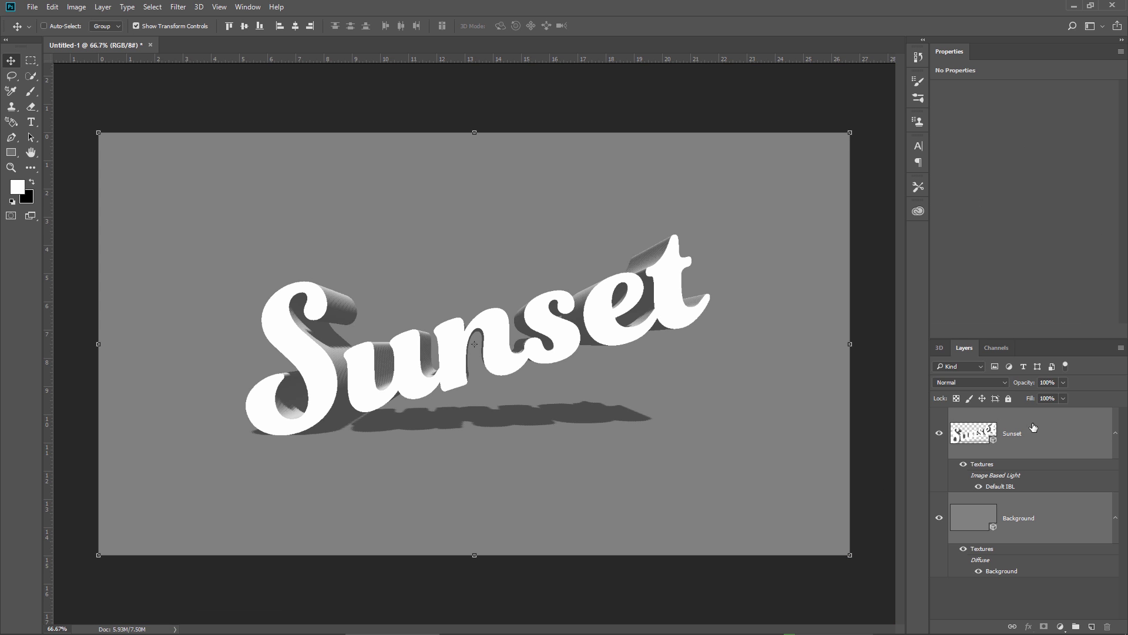
left_click(198, 6)
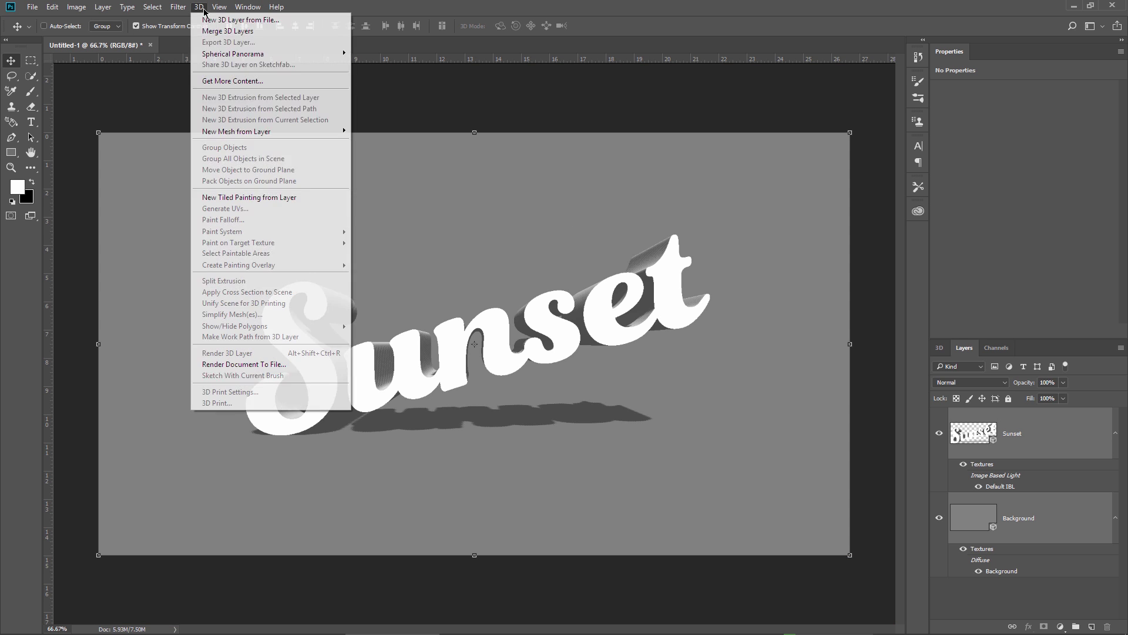
left_click(283, 33)
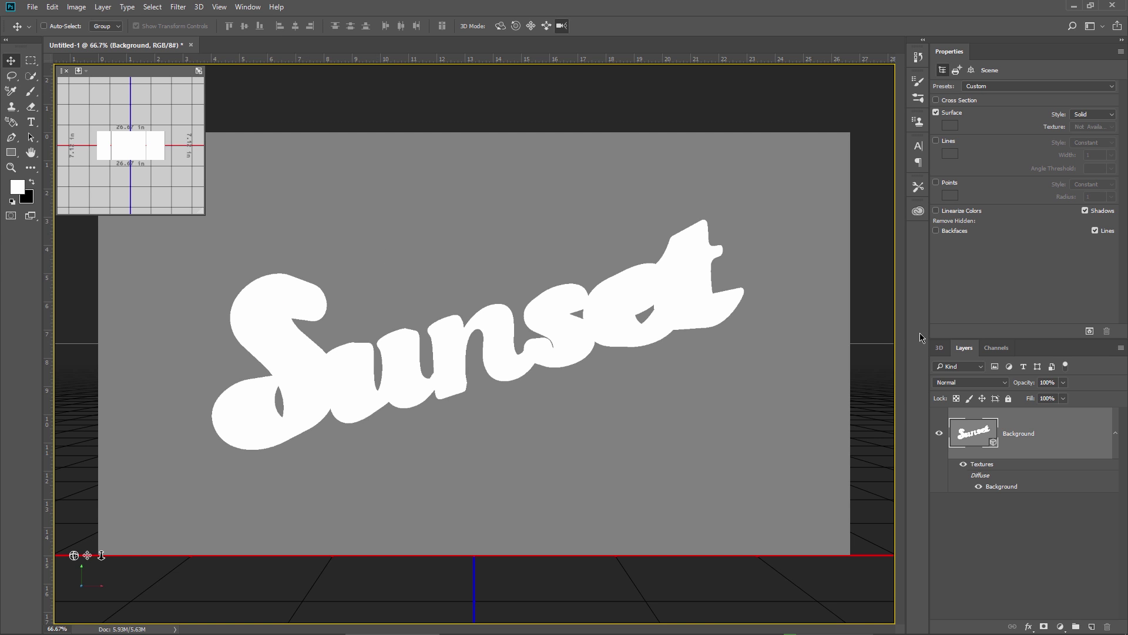
Set the Sunset Front Inflation Material diffuse colour to full-saturation orange.
left_click(939, 348)
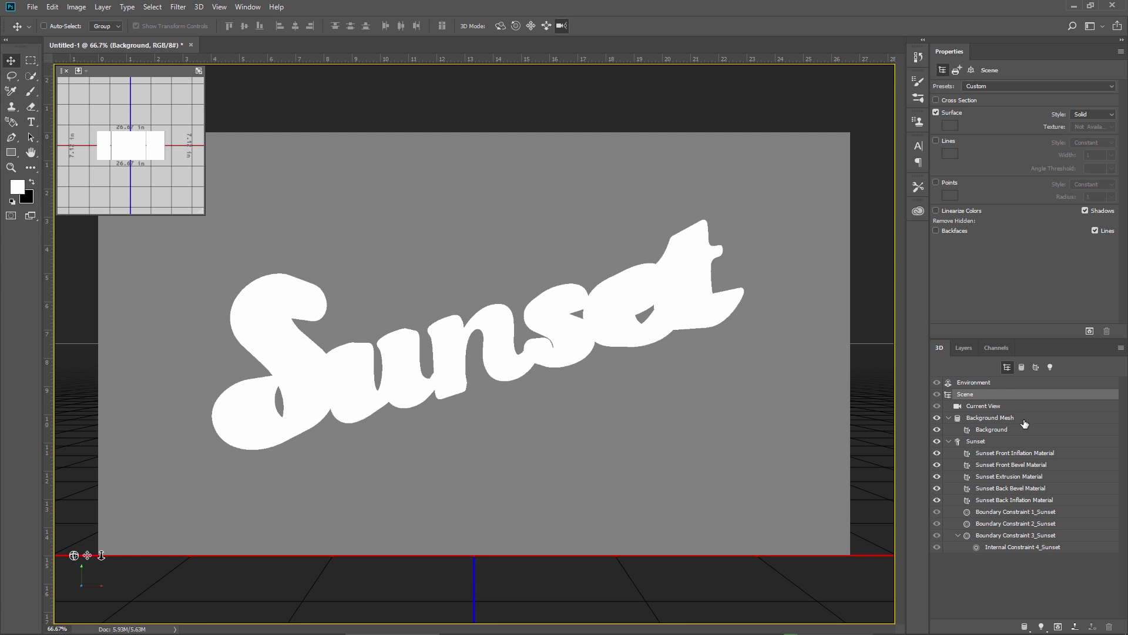
left_click(999, 454)
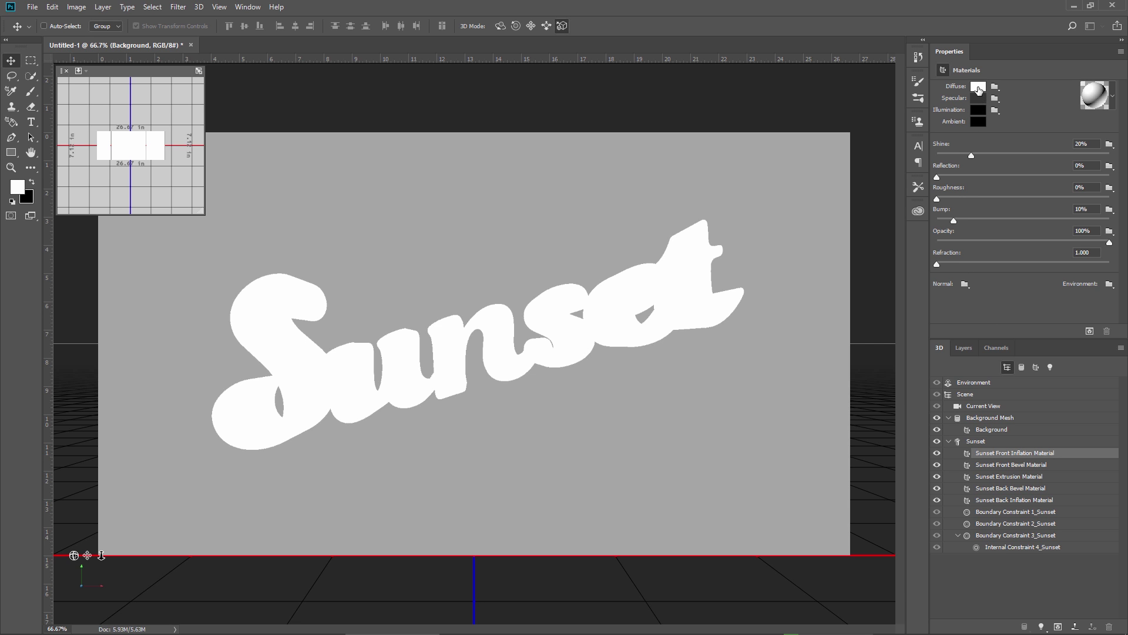
left_click(978, 87)
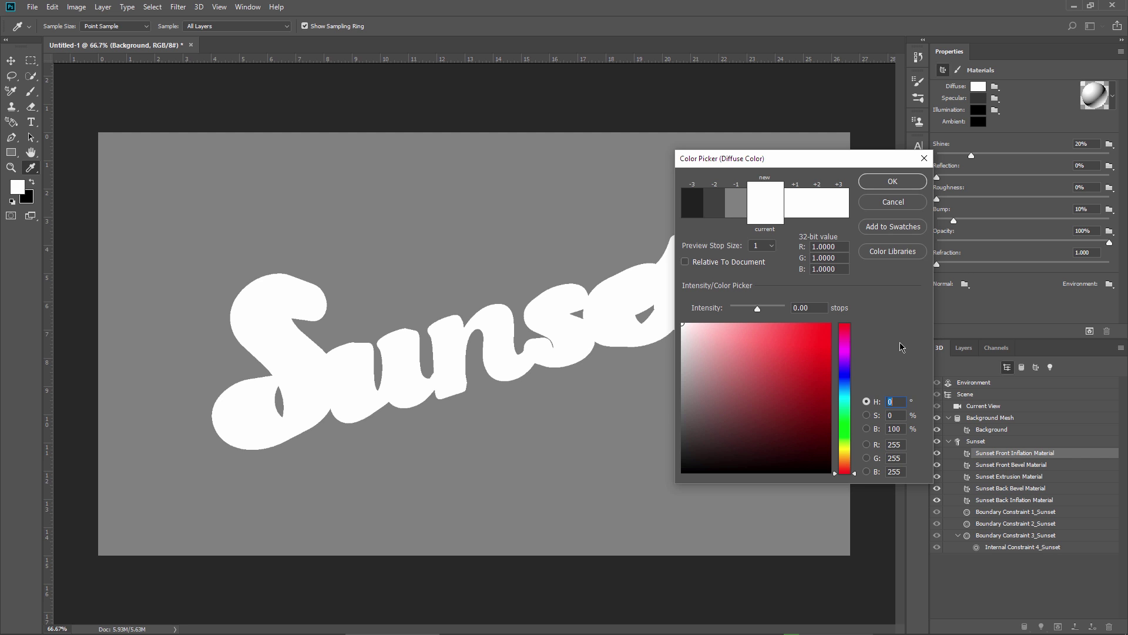
type("40")
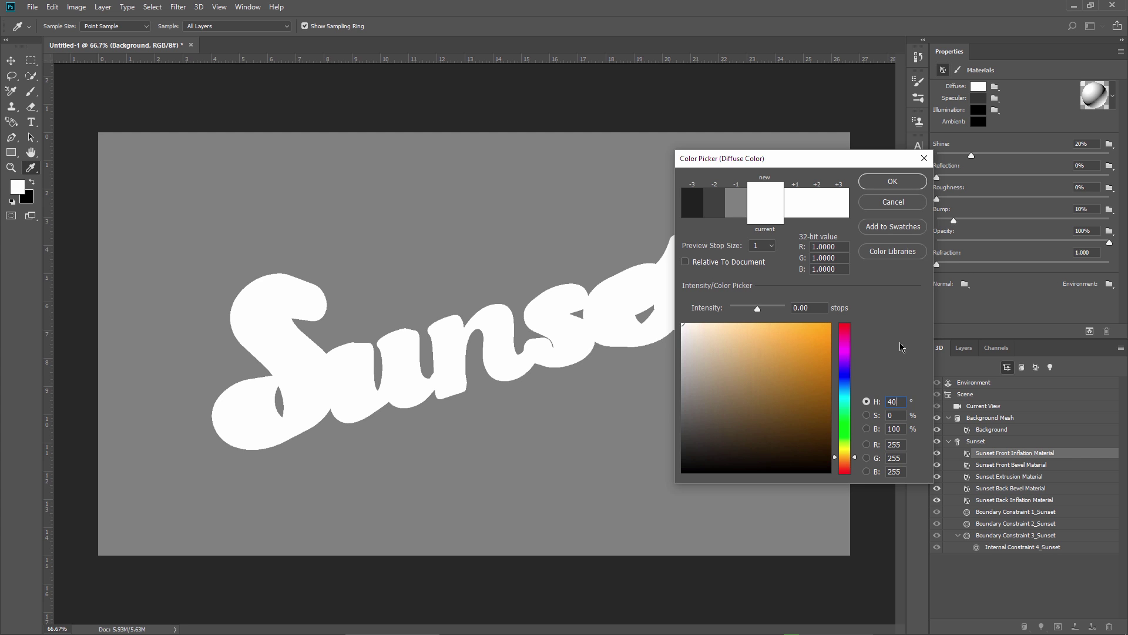
type("100")
key("Tab")
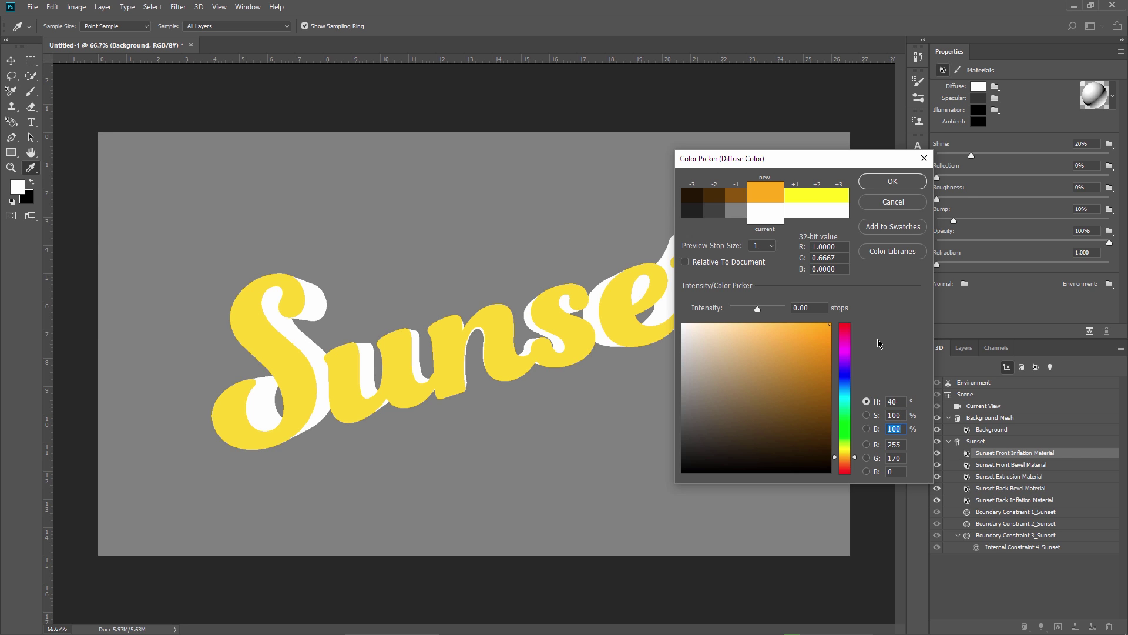
left_click(891, 181)
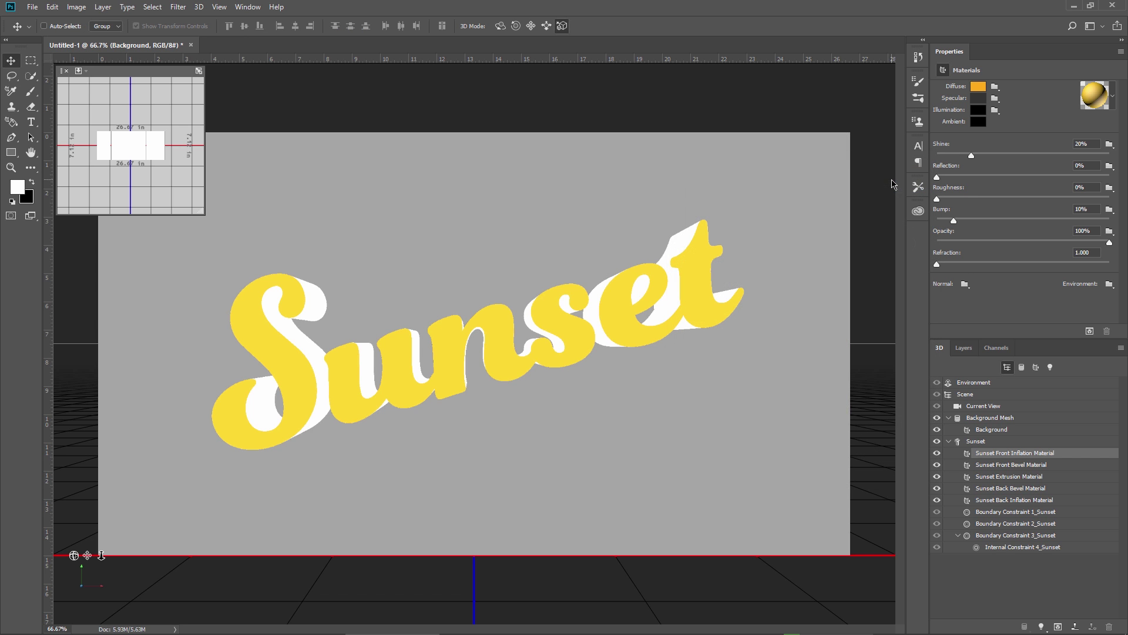
Give the front material 60% shine, 15% reflection and no bump.
type("60")
key("Return")
left_click(1079, 164)
type("15")
key("Return")
left_click_drag(954, 221, 937, 221)
Set the front material's specular colour to light beige (H 46, S 11, B 69).
left_click(977, 101)
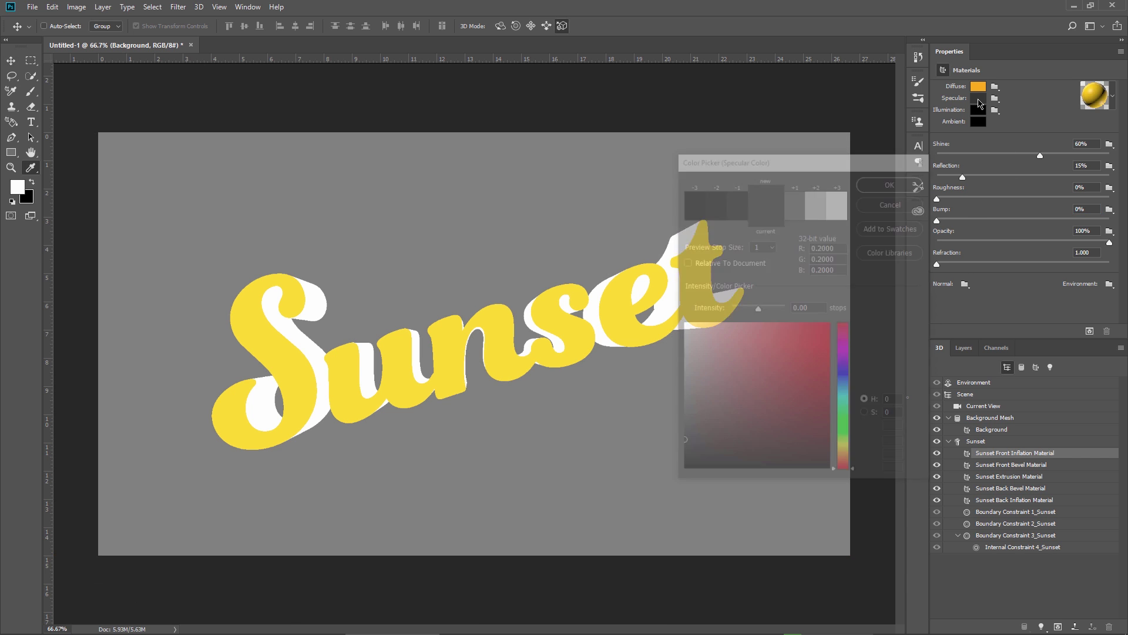
type("46")
key("Tab")
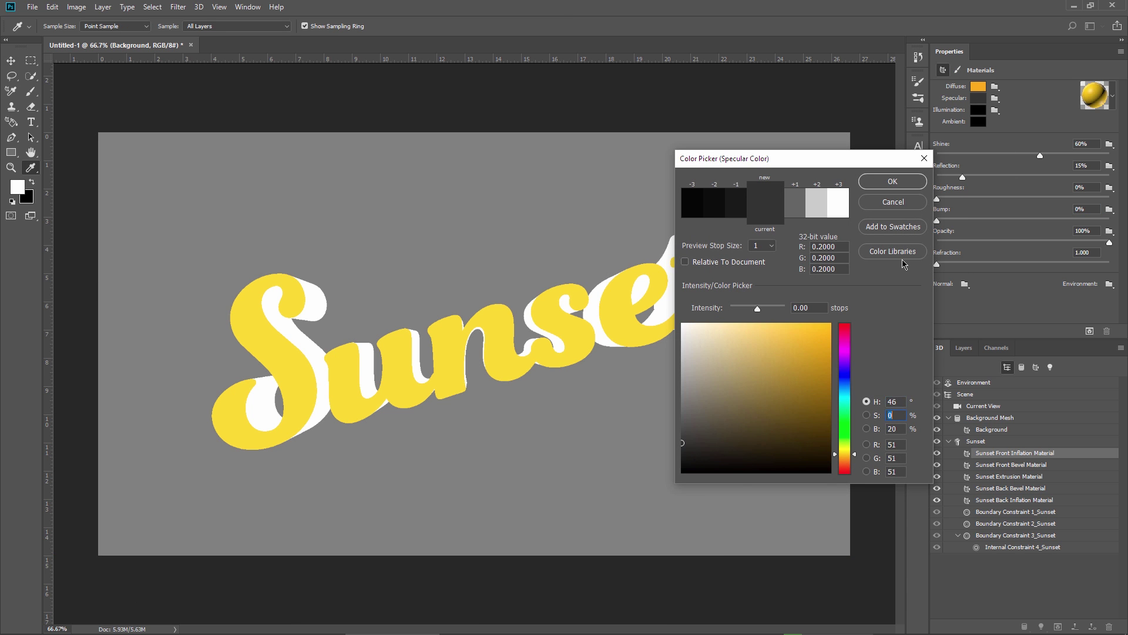
type("11")
key("Tab")
type("69")
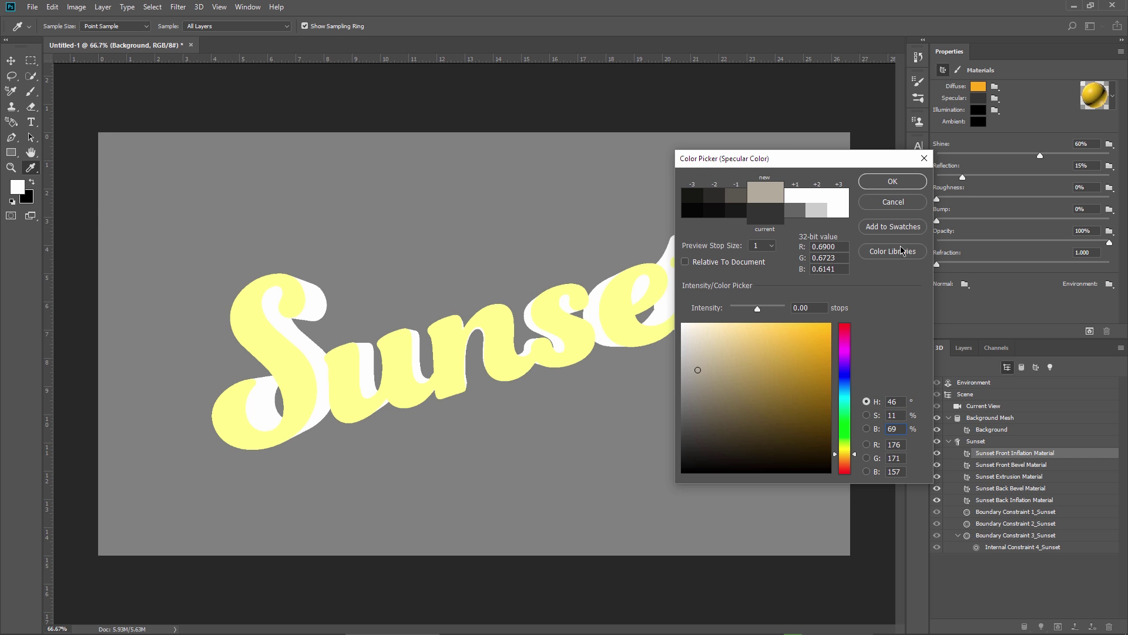
left_click(885, 183)
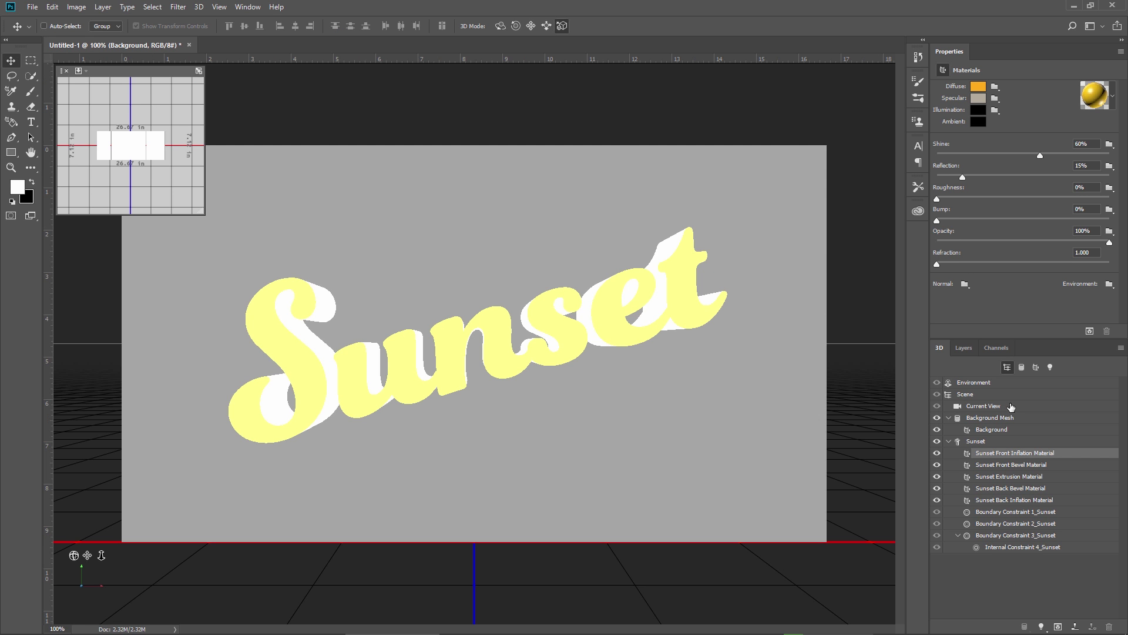
Give the Sunset Extrusion Material a dark grey diffuse (brightness 20) and remove its bump.
left_click(997, 477)
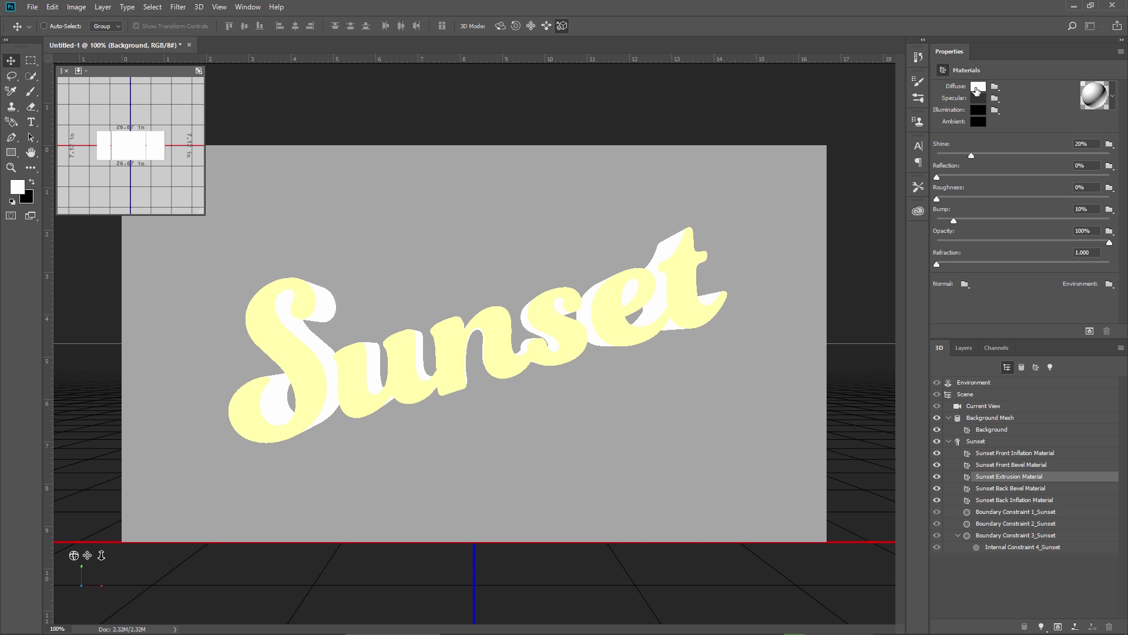
left_click(977, 91)
mouse_move(700, 441)
left_mouse_down()
mouse_move(672, 487)
mouse_move(667, 409)
left_mouse_up()
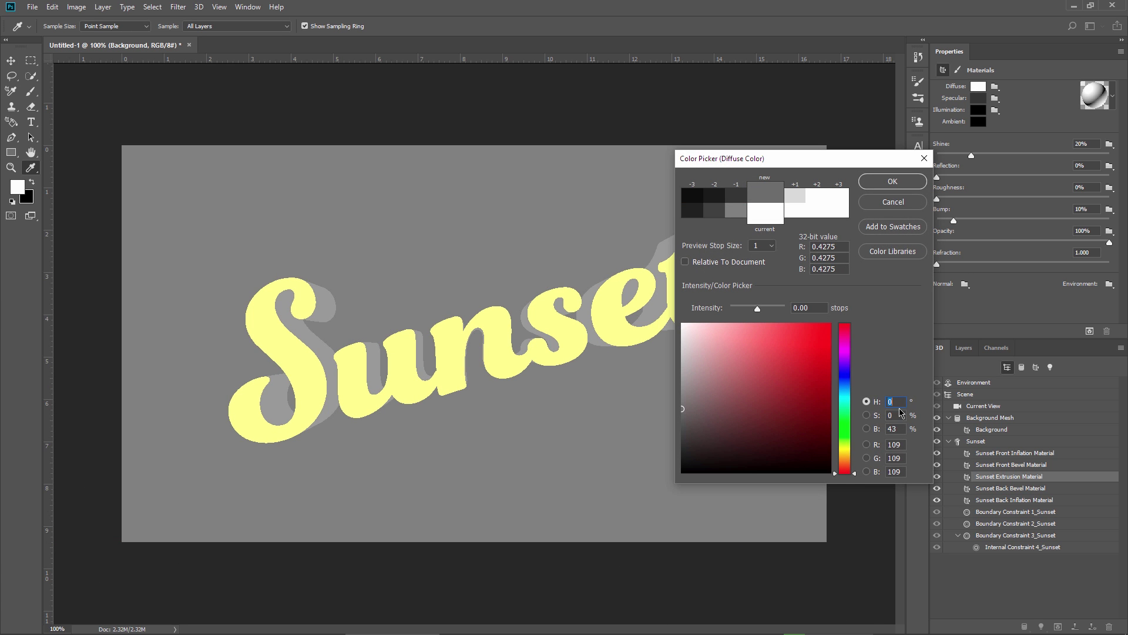
double_click(890, 429)
type("20")
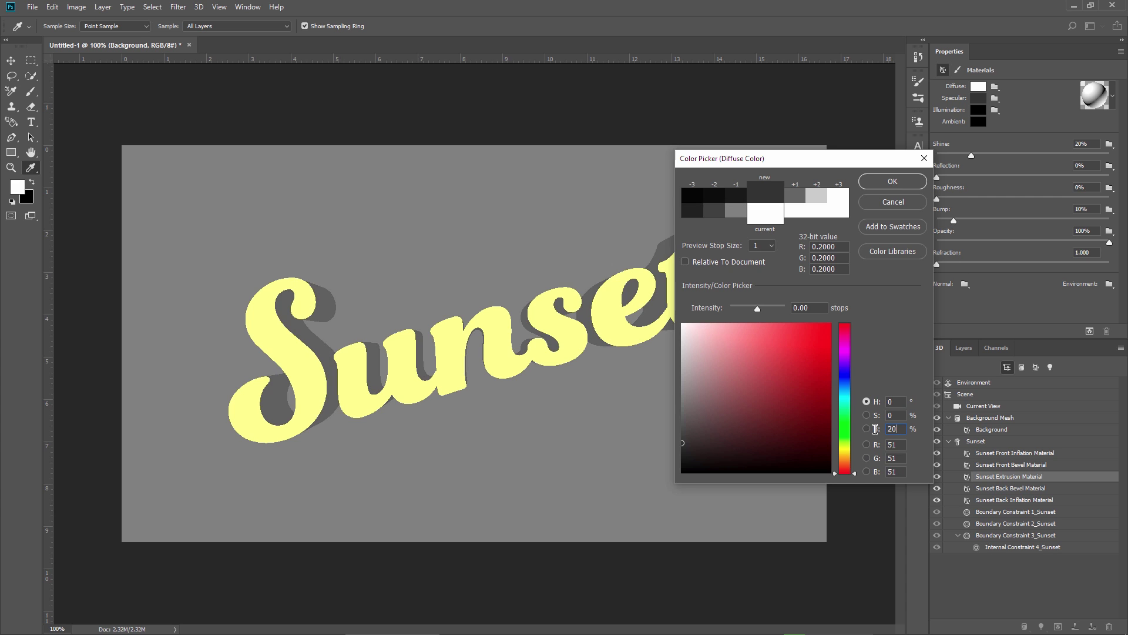
left_click(892, 181)
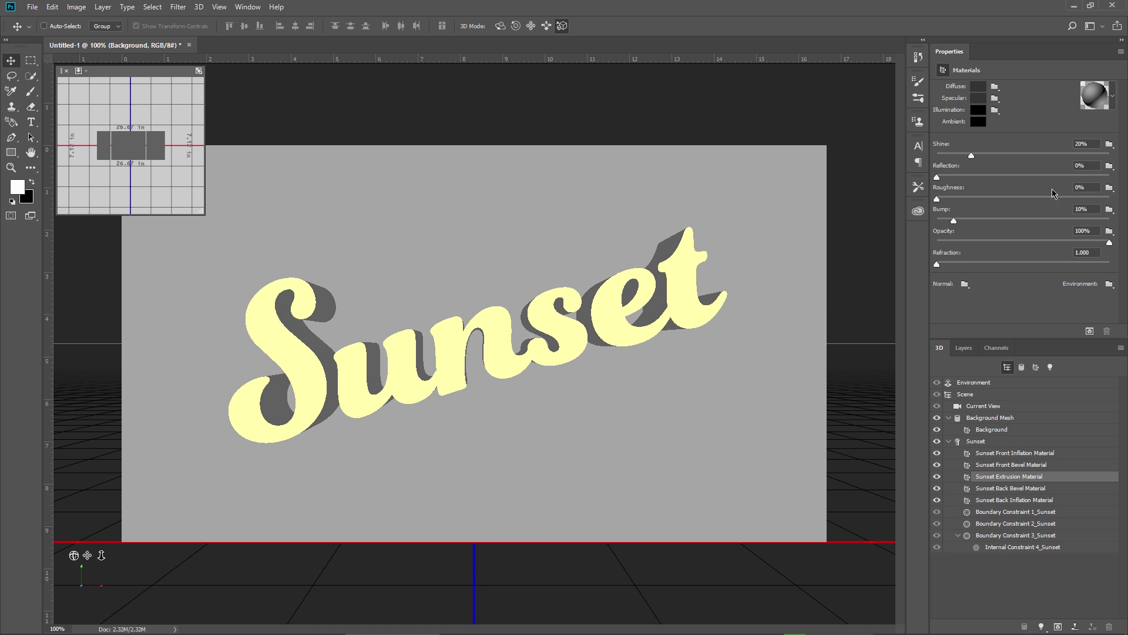
left_click_drag(954, 222, 917, 223)
Set the Sunset mesh extrusion depth to 4 in.
mouse_move(73, 555)
left_mouse_down()
mouse_move(121, 581)
mouse_move(126, 570)
mouse_move(129, 589)
mouse_move(119, 579)
left_mouse_up()
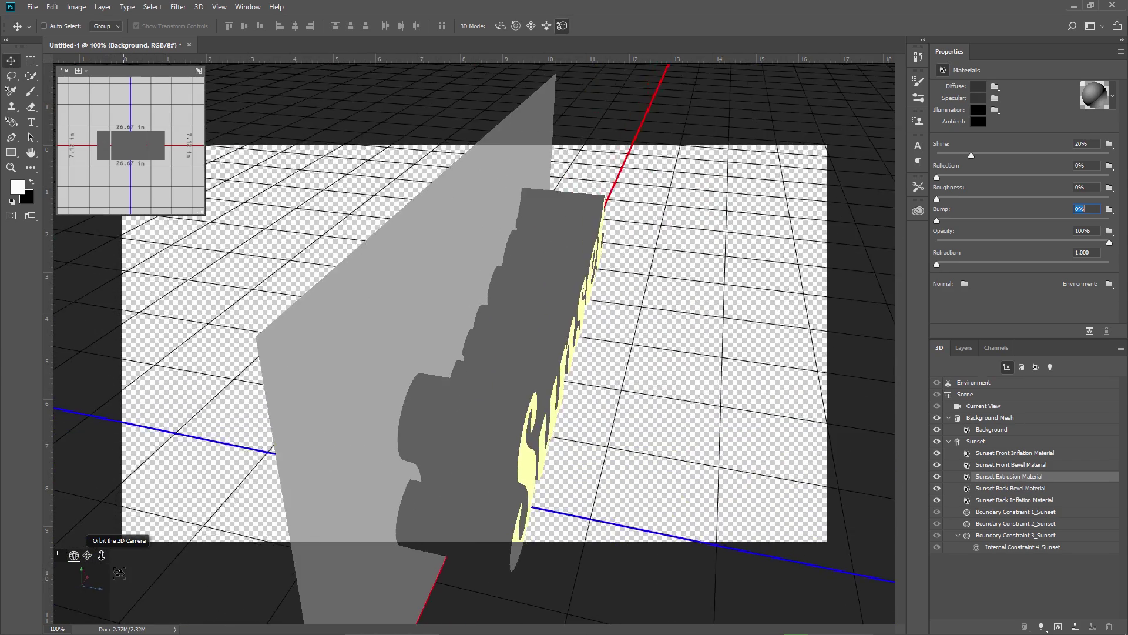
left_click_drag(119, 580, 116, 581)
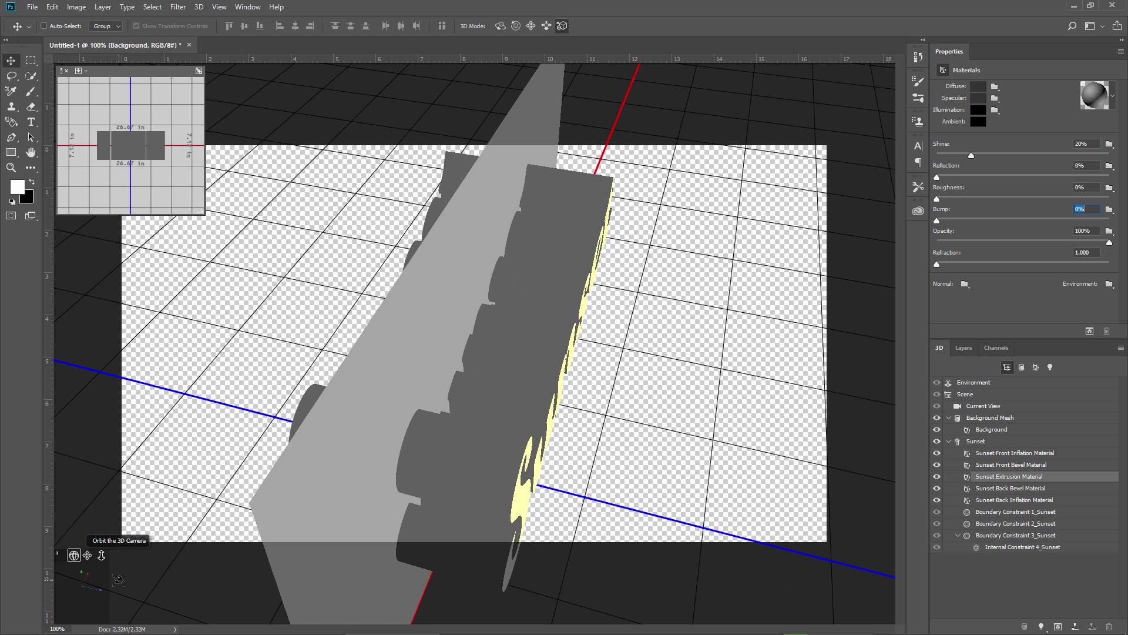
left_click(974, 442)
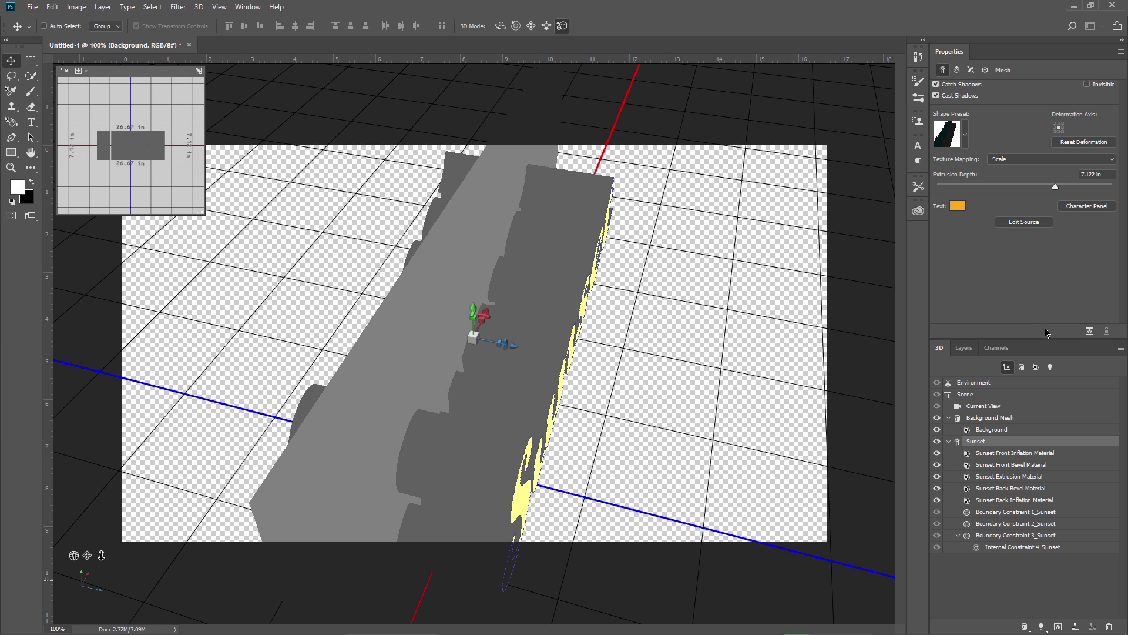
left_click(1096, 174)
type("4")
key("Return")
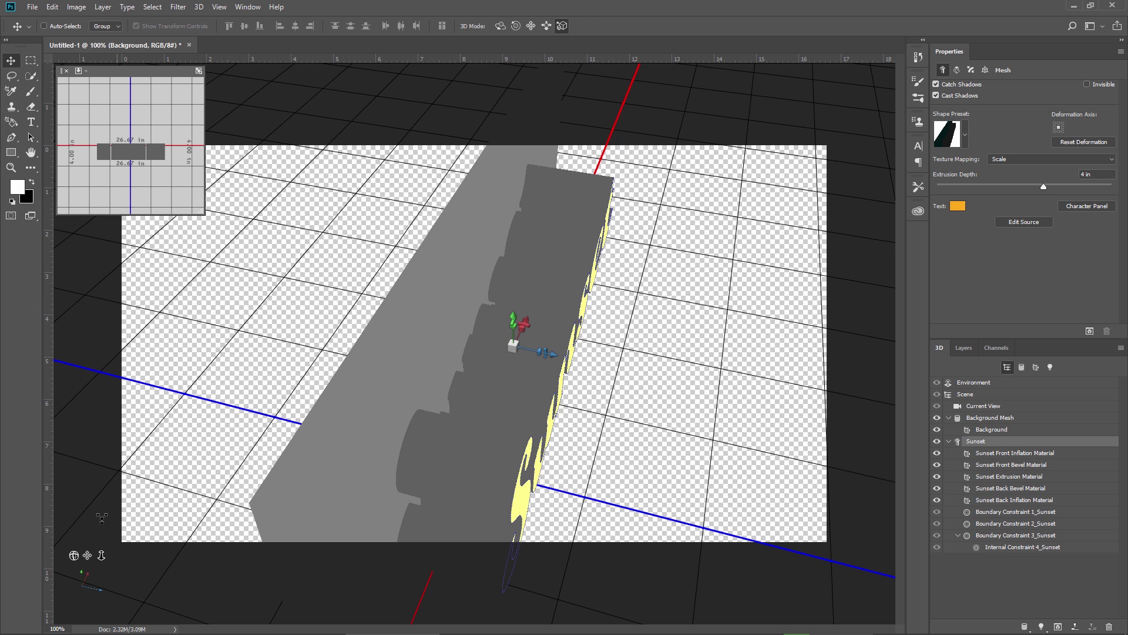
Align the background plane's left edge with the text and return to the Default view.
left_click_drag(73, 555, 123, 541)
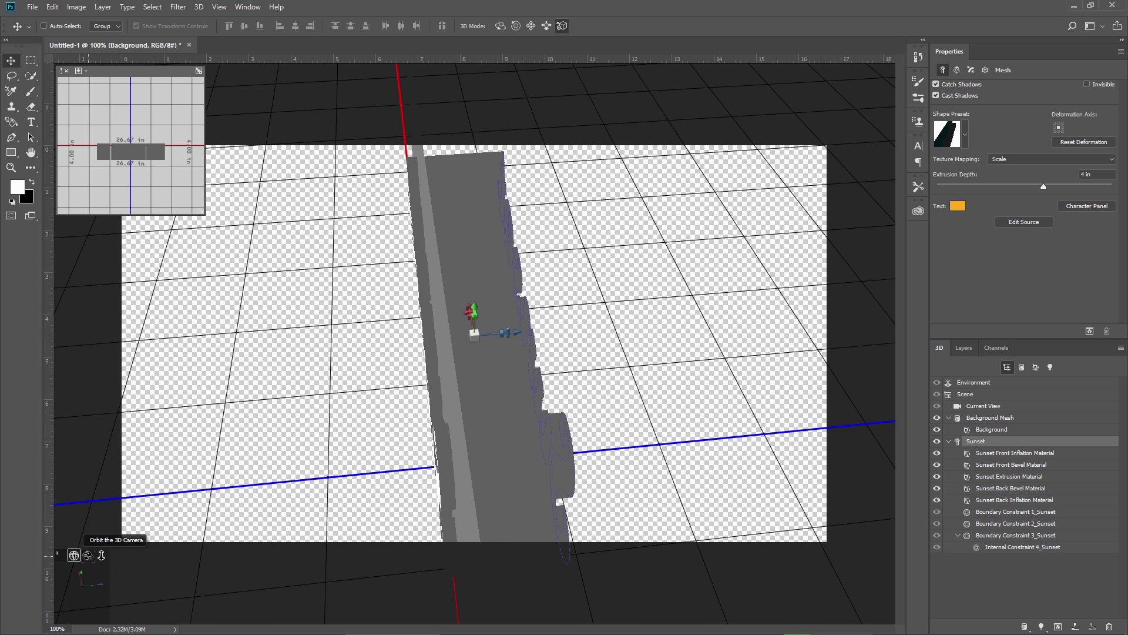
left_click(975, 419)
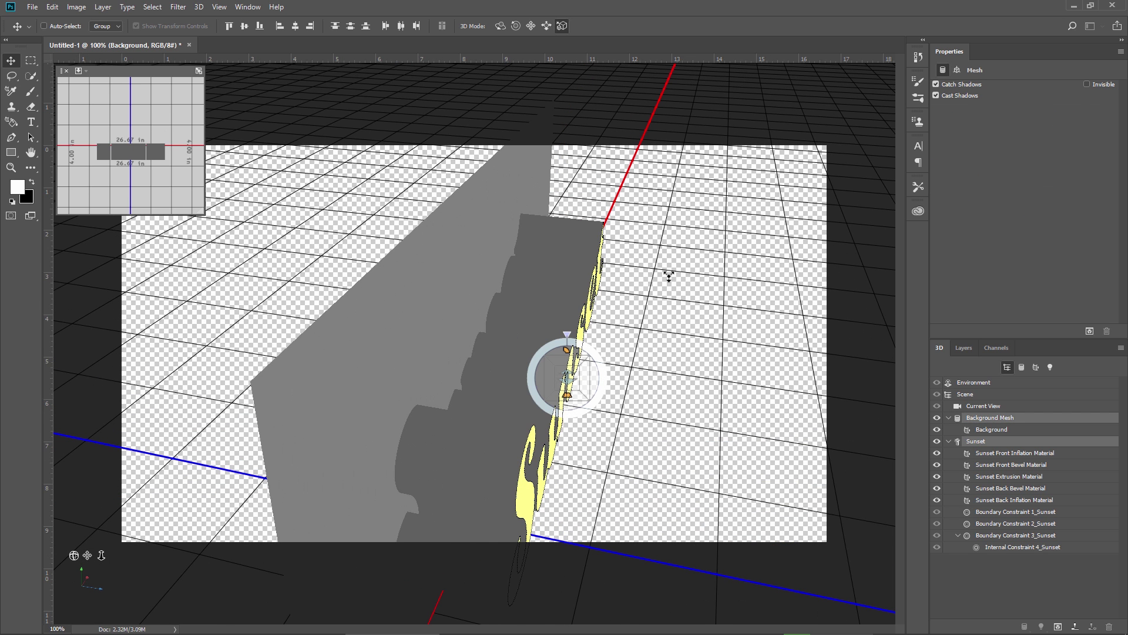
left_click(280, 27)
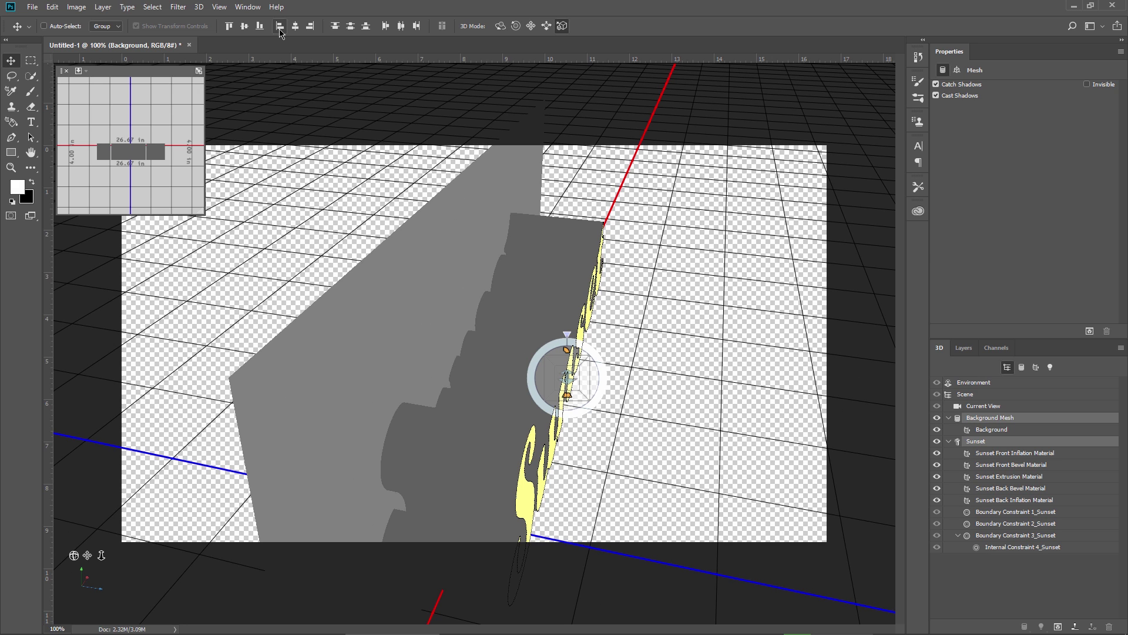
right_click(88, 592)
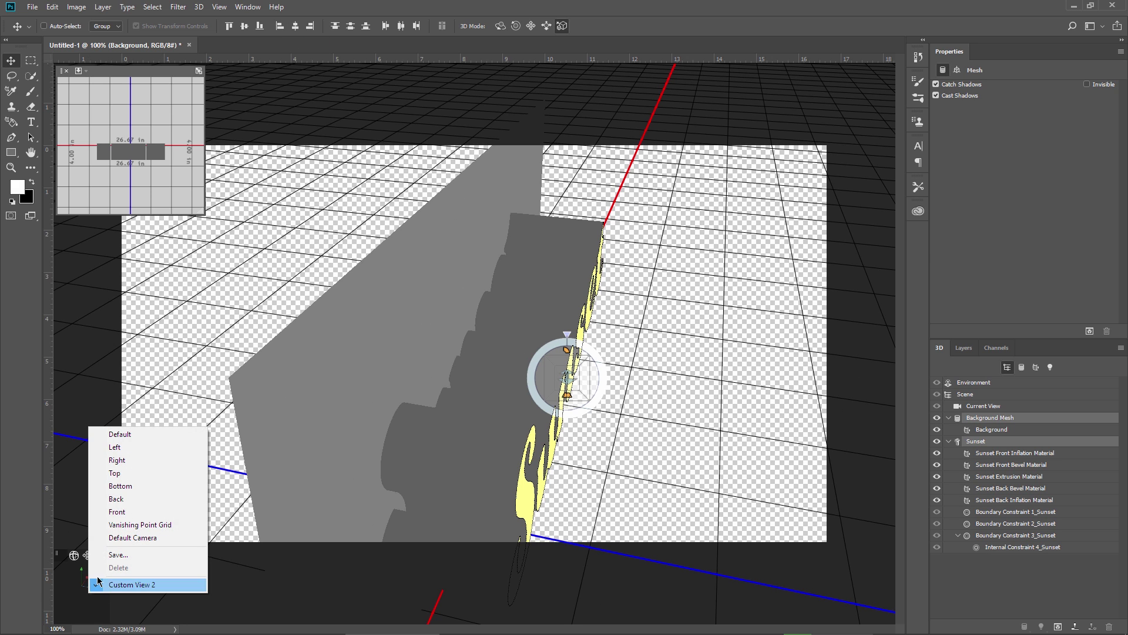
left_click(105, 434)
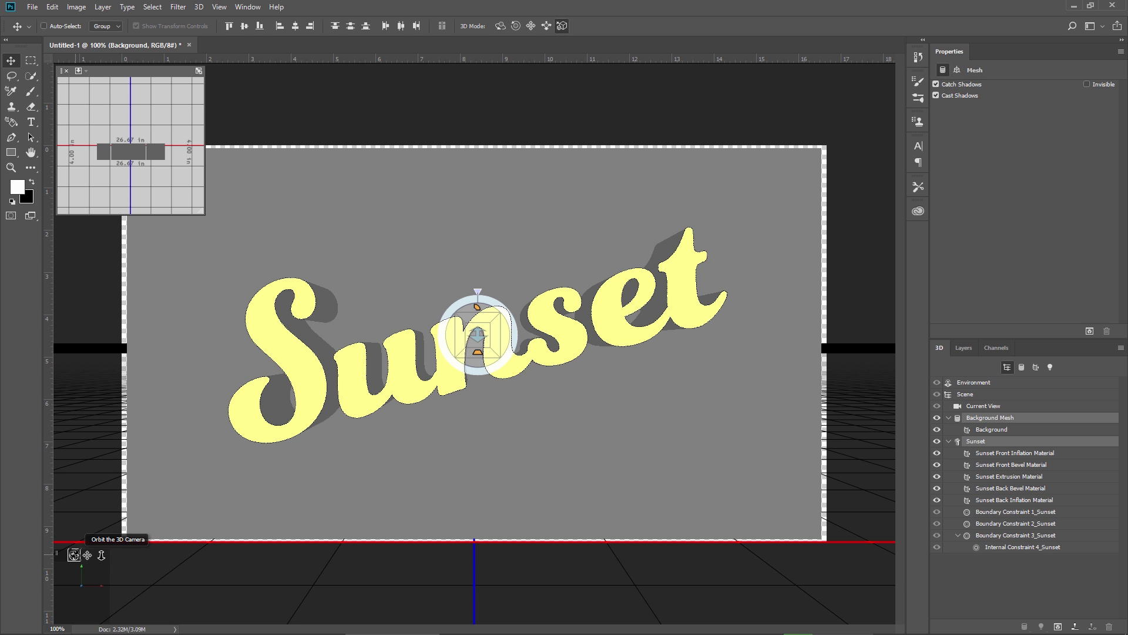
Save the front-facing camera view as '1' and switch back to it.
left_click_drag(74, 555, 73, 556)
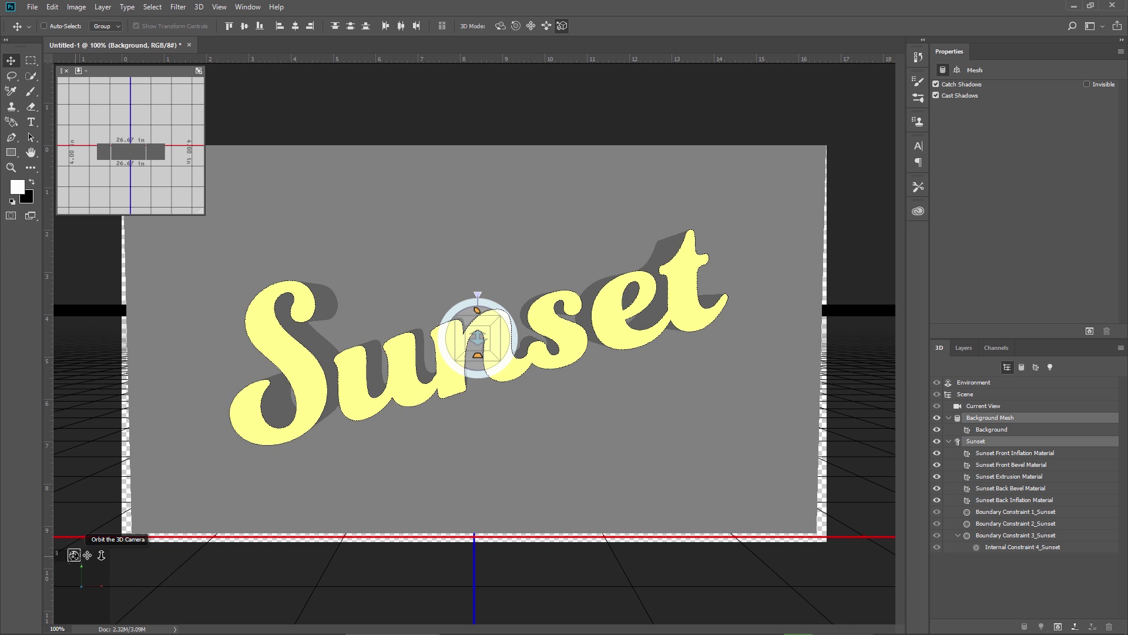
left_click(74, 555)
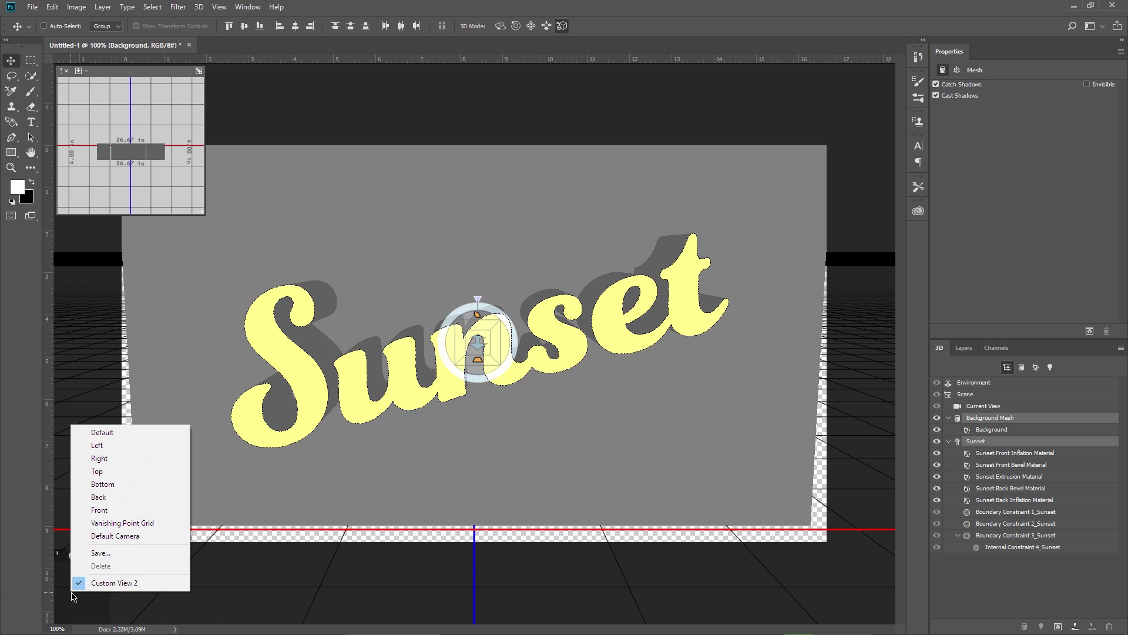
left_click(94, 553)
type("1")
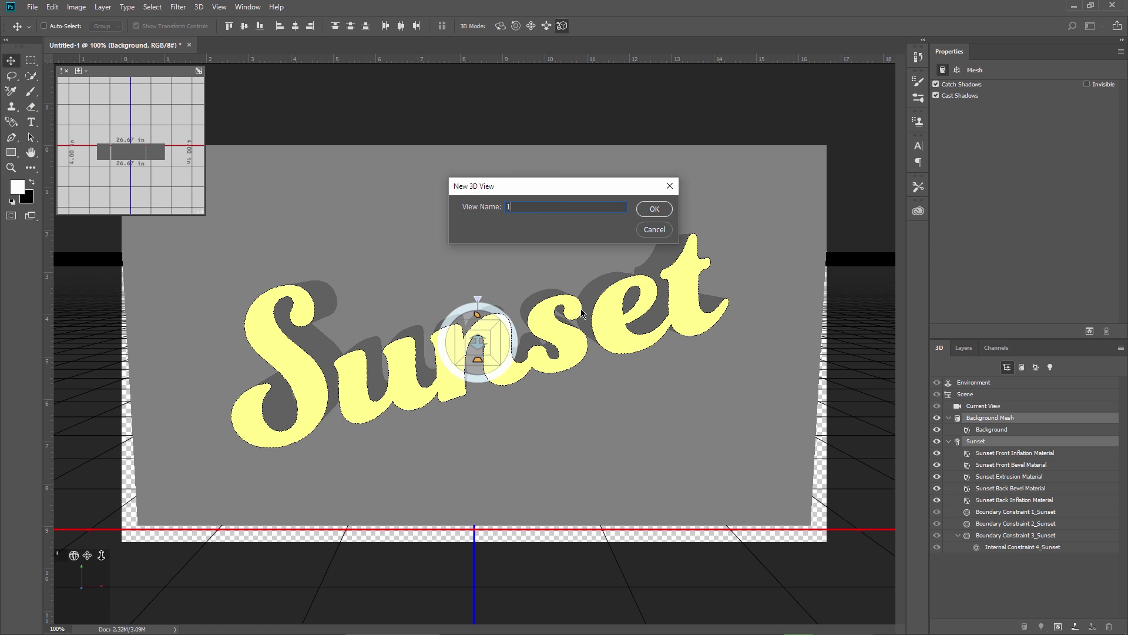
left_click(655, 211)
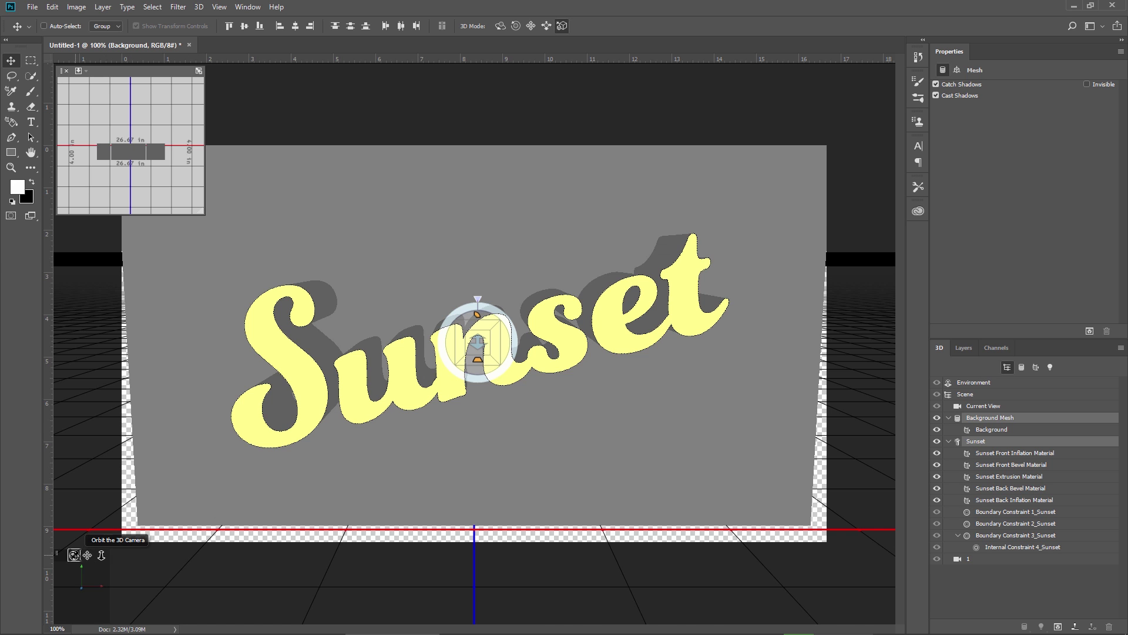
left_click_drag(74, 555, 81, 552)
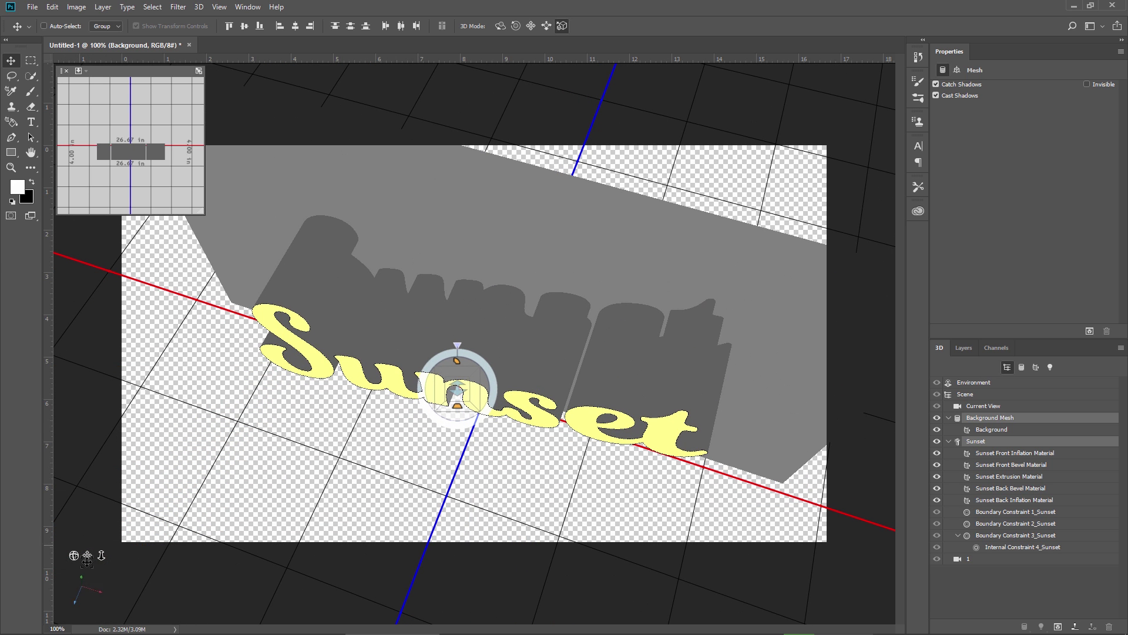
left_click(85, 591)
left_click(112, 534)
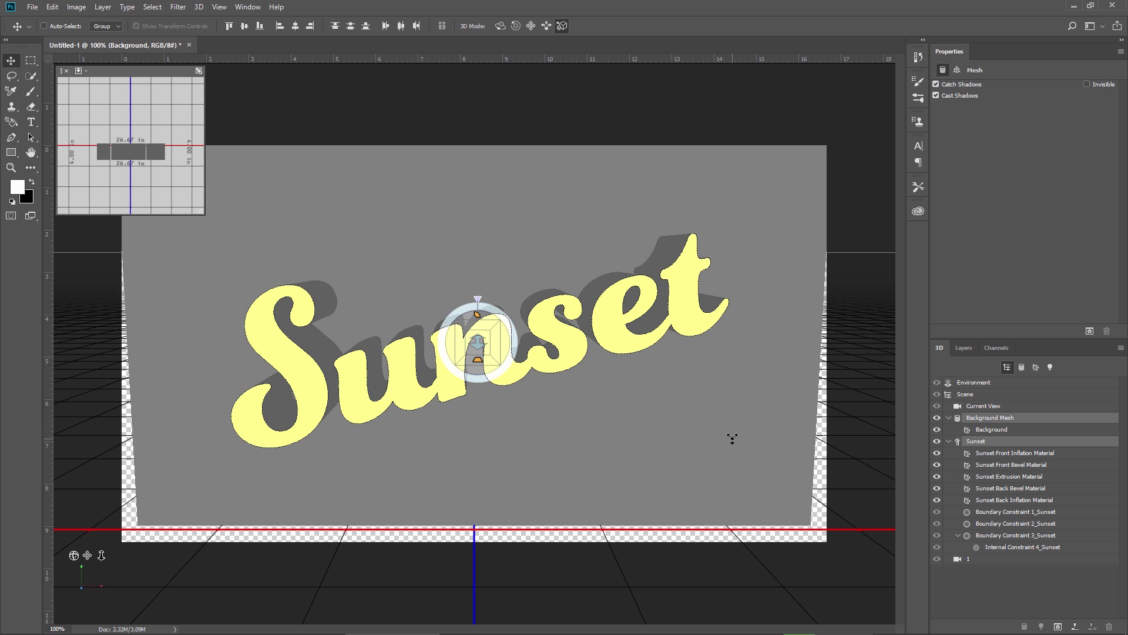
Scale up the background plane mesh to fill the frame behind the Sunset text.
left_click(1027, 418)
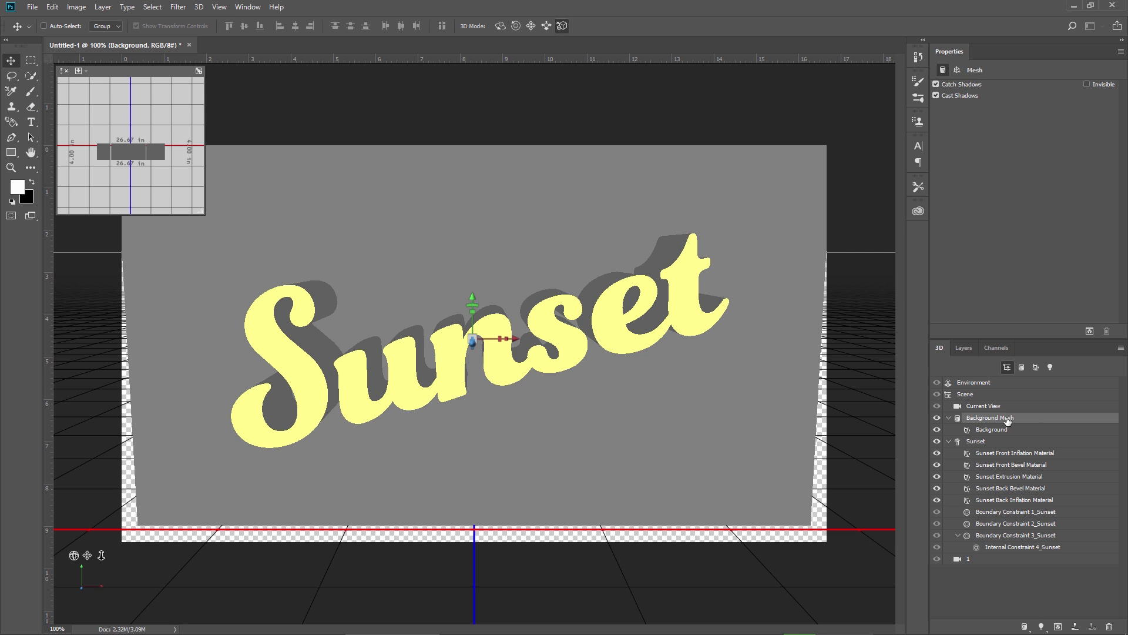
left_click(808, 257)
left_click_drag(809, 265, 913, 133)
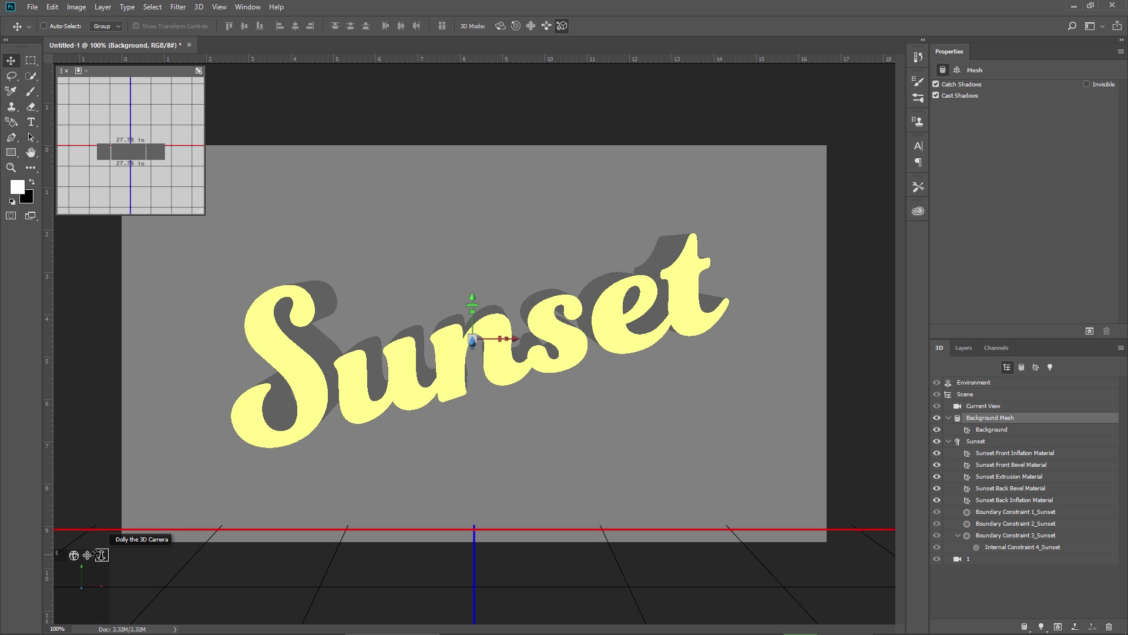
left_click_drag(101, 555, 86, 586)
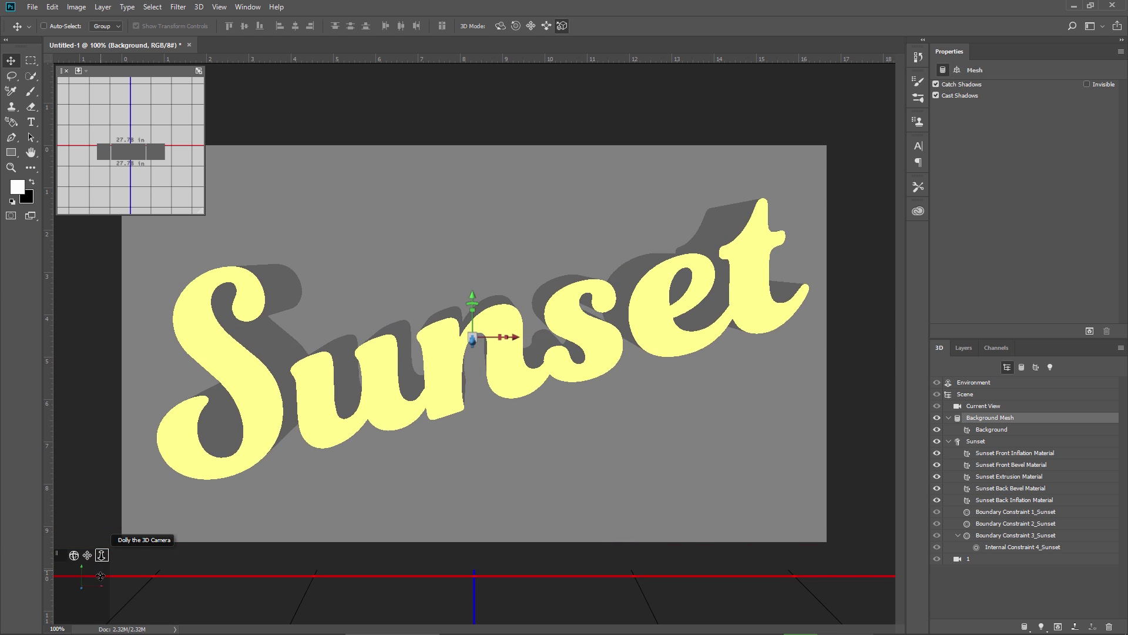
left_click_drag(74, 554, 106, 558)
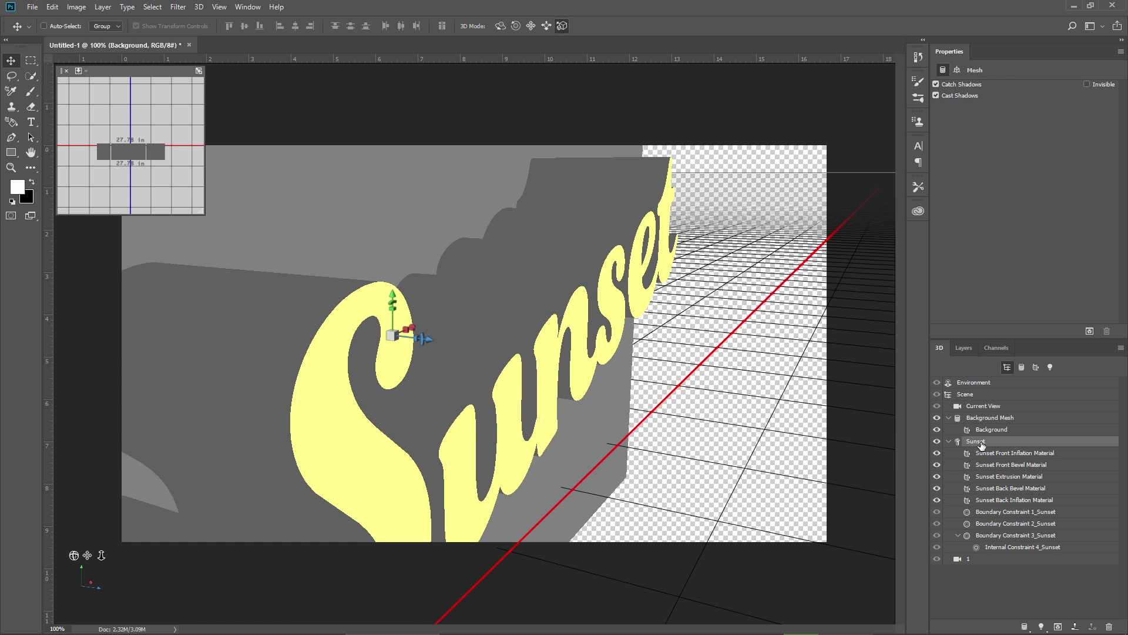
left_click(980, 442)
Set the Sunset front cap bevel width to 7%.
left_click(971, 71)
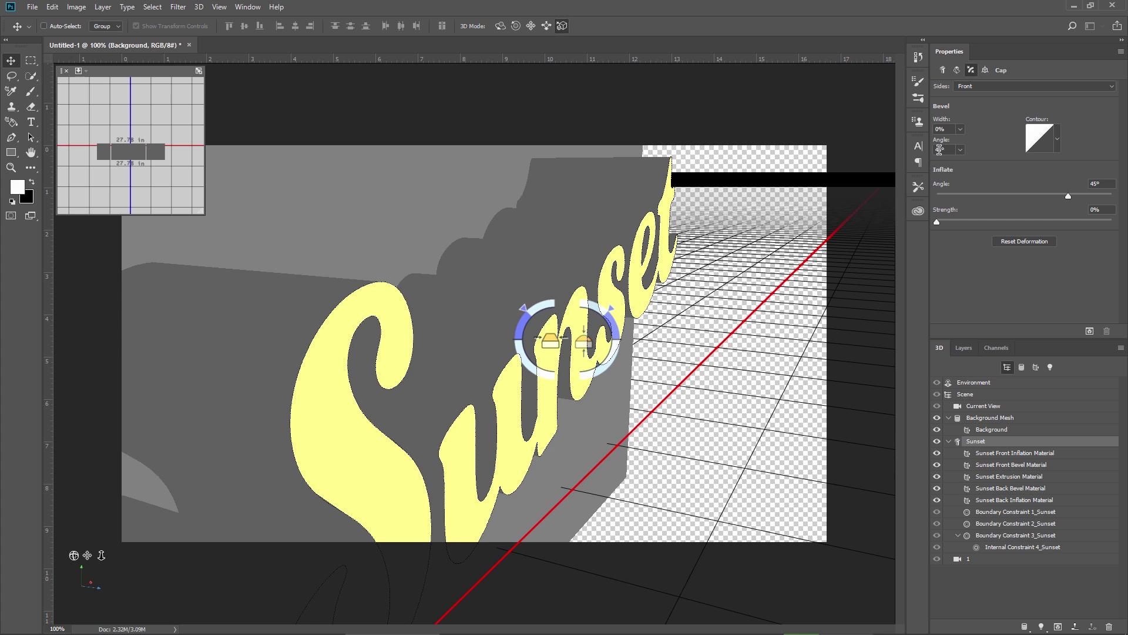
left_click(946, 130)
type("15")
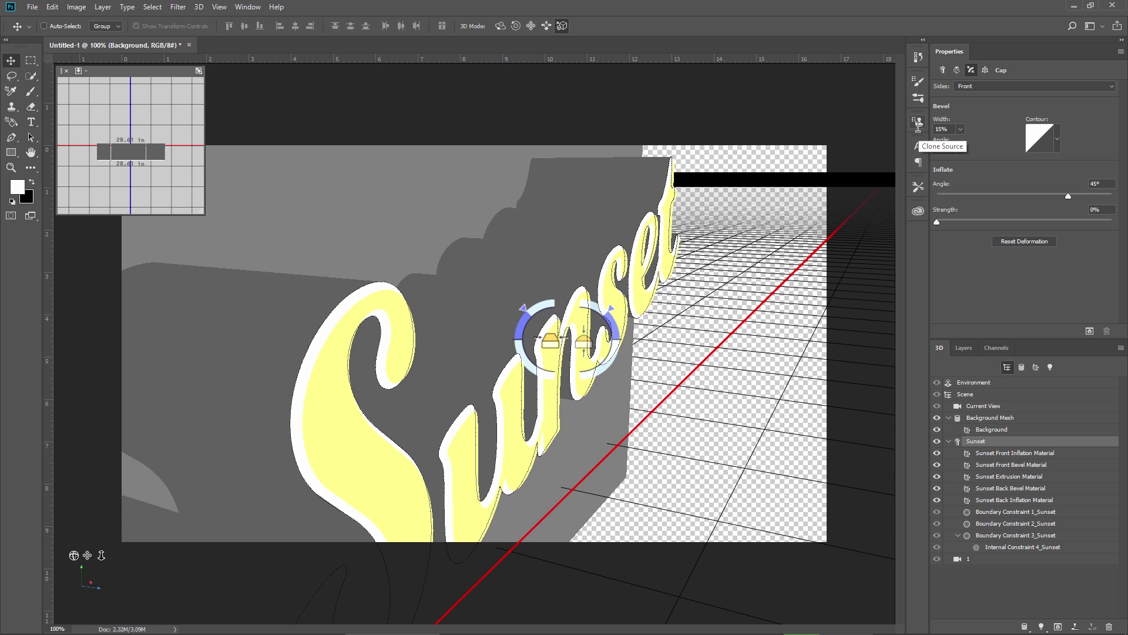
left_click(948, 128)
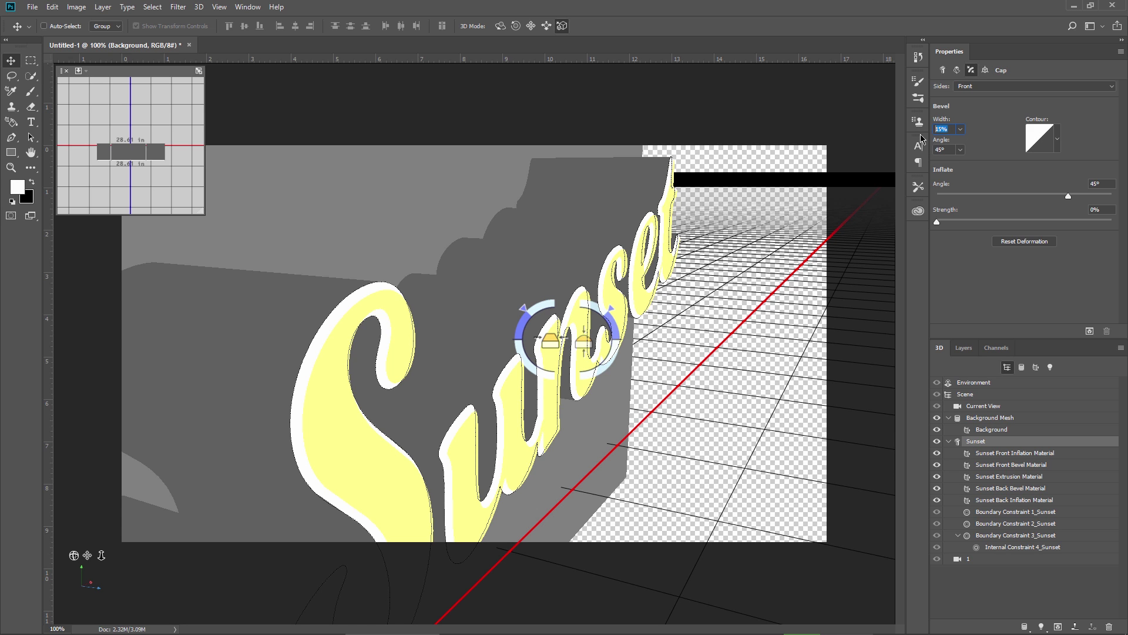
type("7")
key("Return")
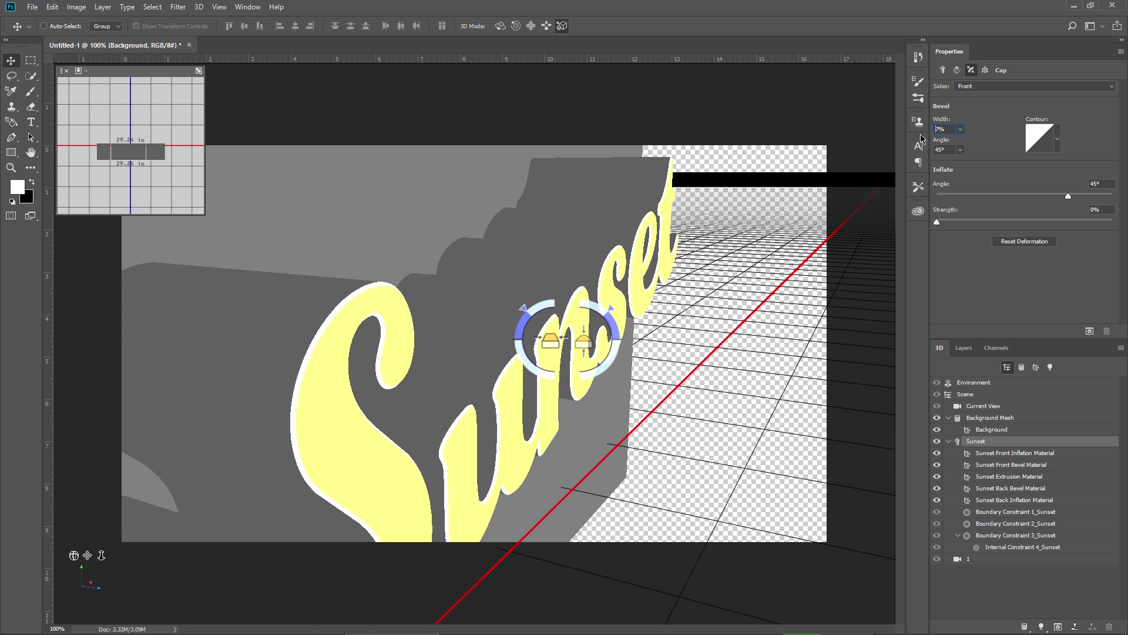
right_click(85, 576)
From view 1, zoomed in, set the Sunset Front Bevel Material diffuse to black.
left_click(111, 540)
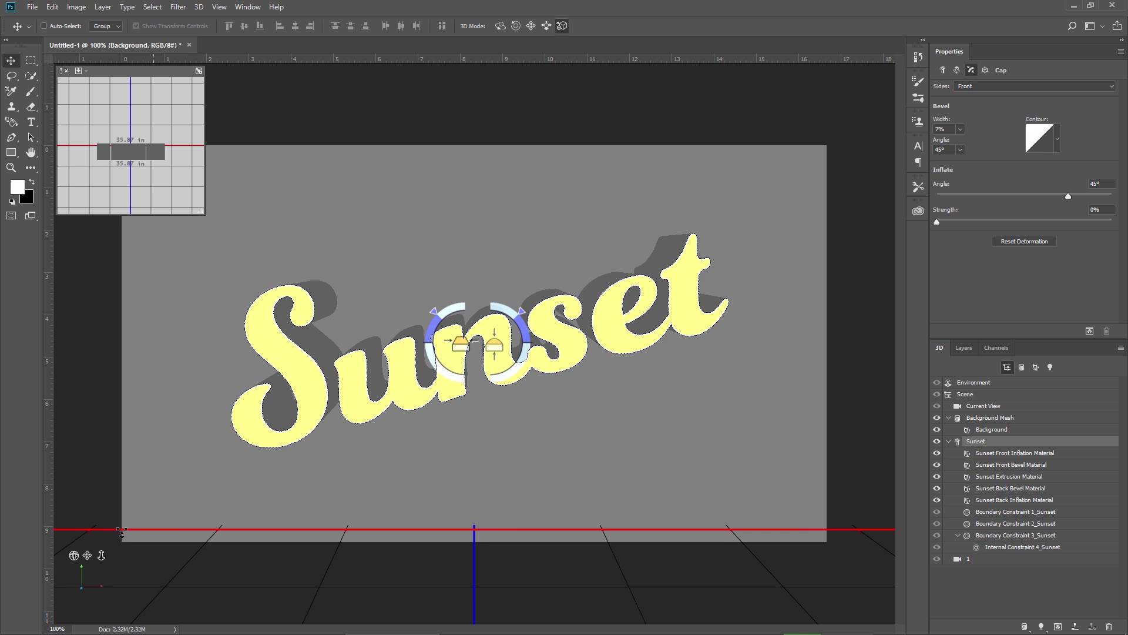
left_click_drag(102, 552, 713, 528)
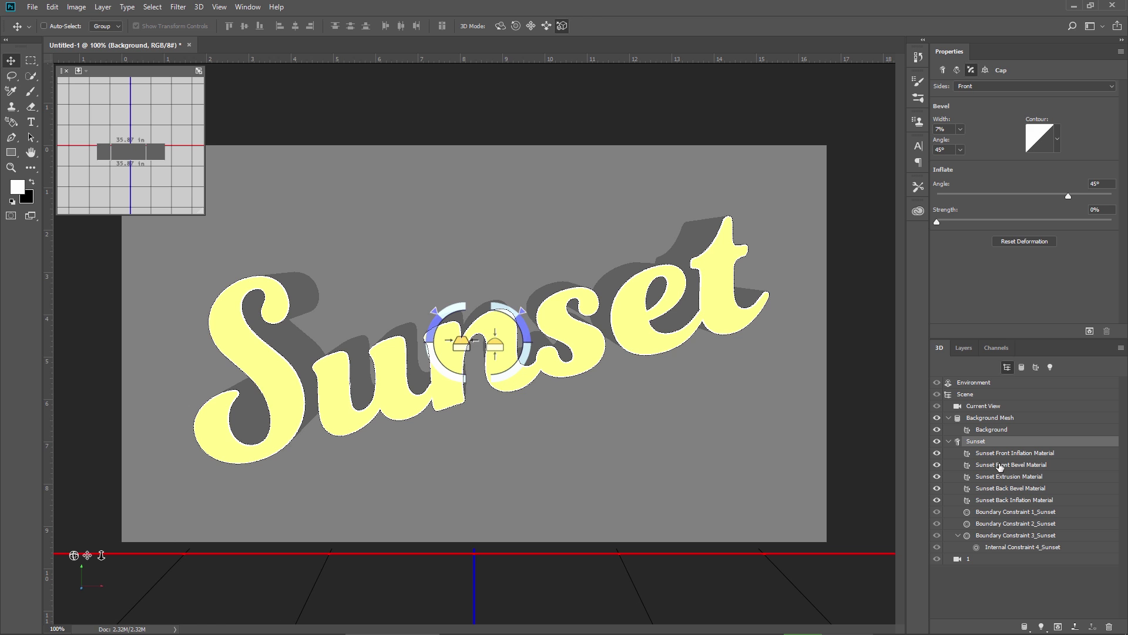
left_click(1001, 464)
left_click(978, 86)
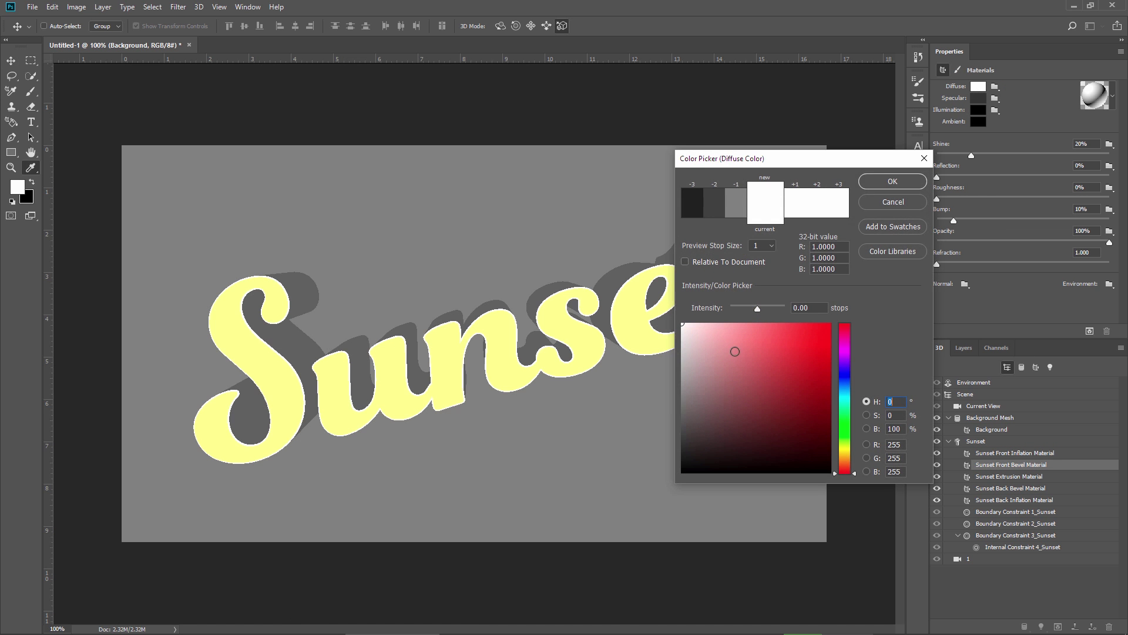
left_click_drag(682, 438, 656, 493)
left_click(892, 182)
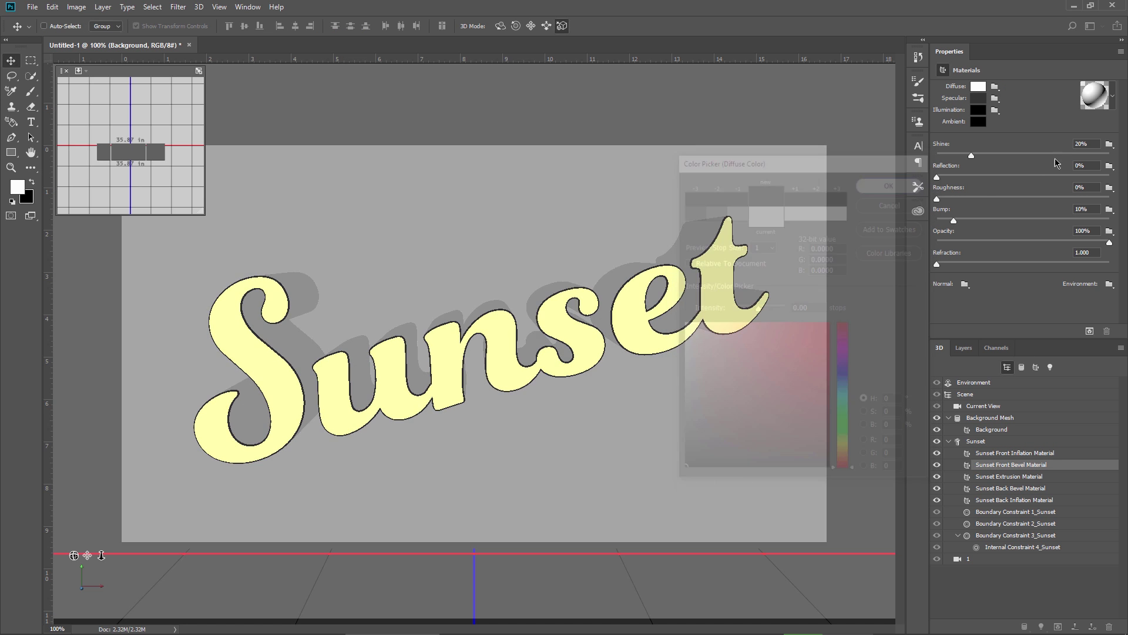
Give the bevel material 70% reflection, 70% shine and 60% roughness.
left_click(1091, 165)
type("70")
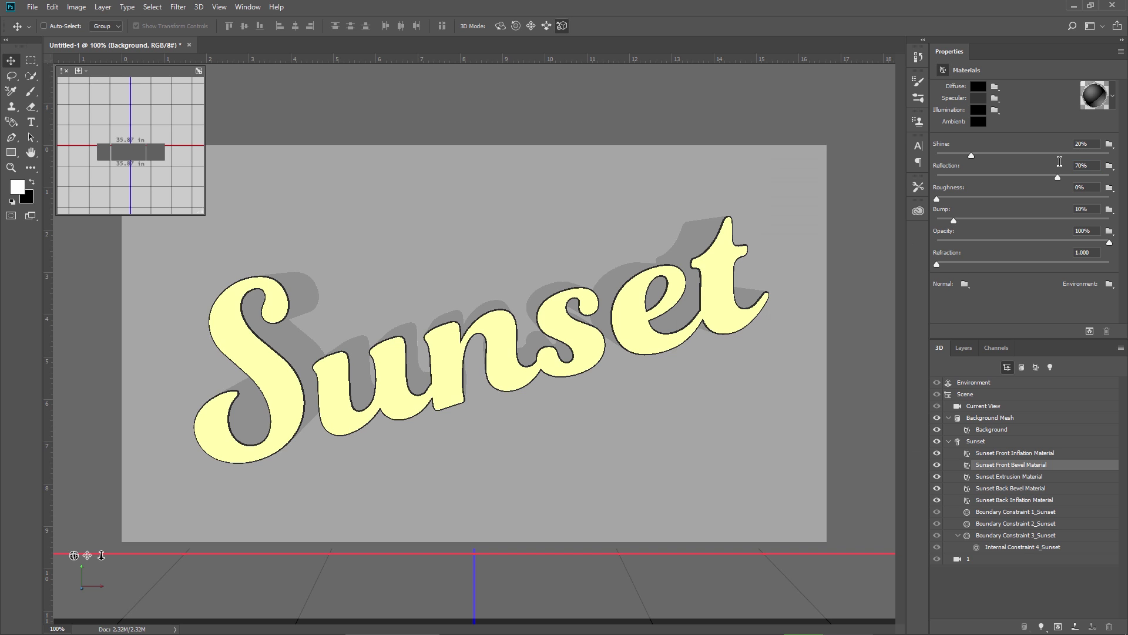
left_click(1078, 144)
type("7")
left_click(1094, 187)
type("60")
key("Return")
left_click(971, 383)
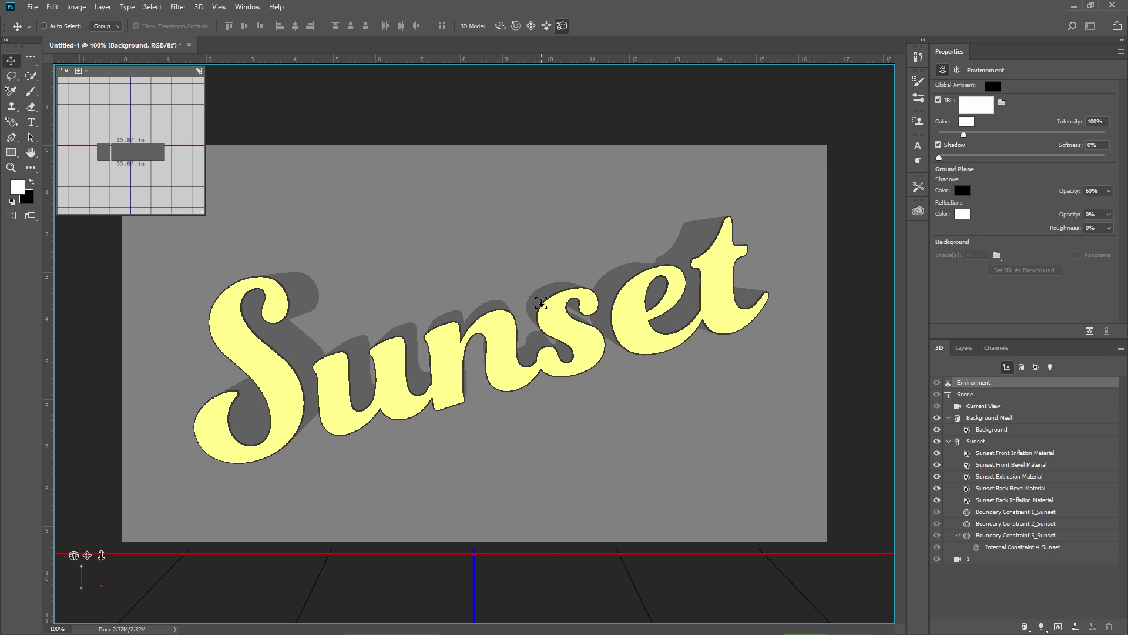
key("ctrl+k")
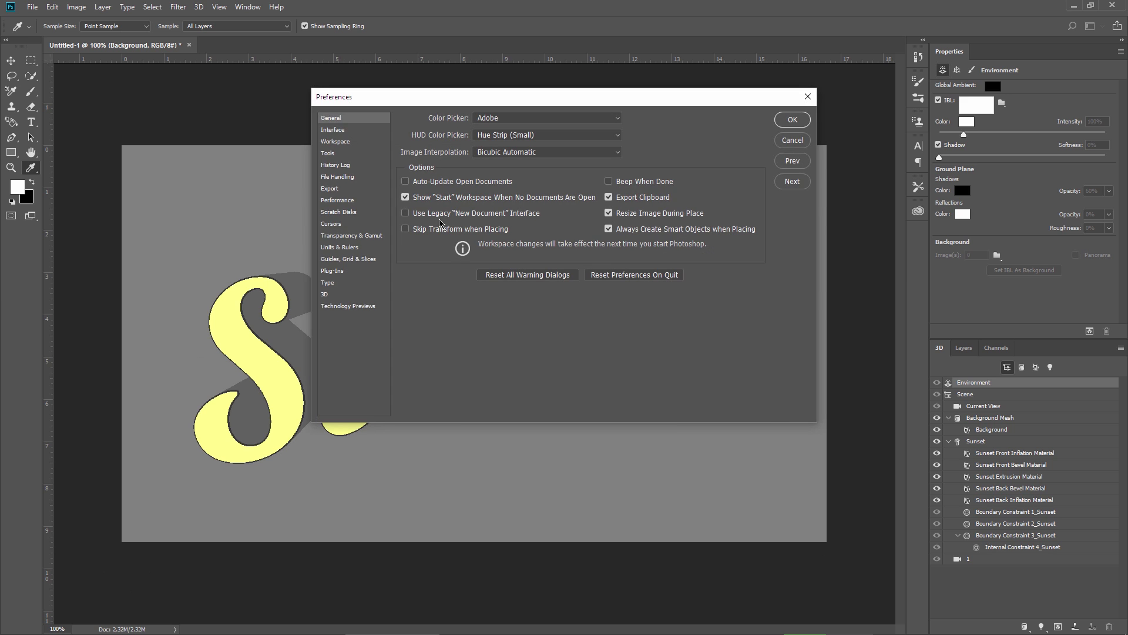
left_click(325, 296)
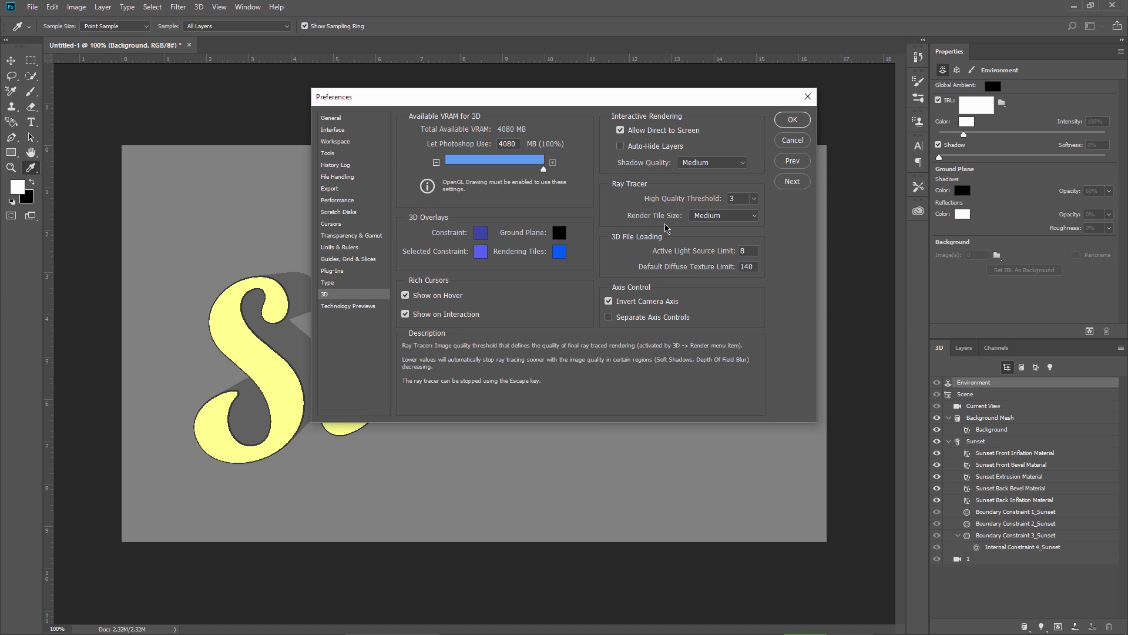
left_click(711, 164)
left_click(705, 195)
left_click(792, 120)
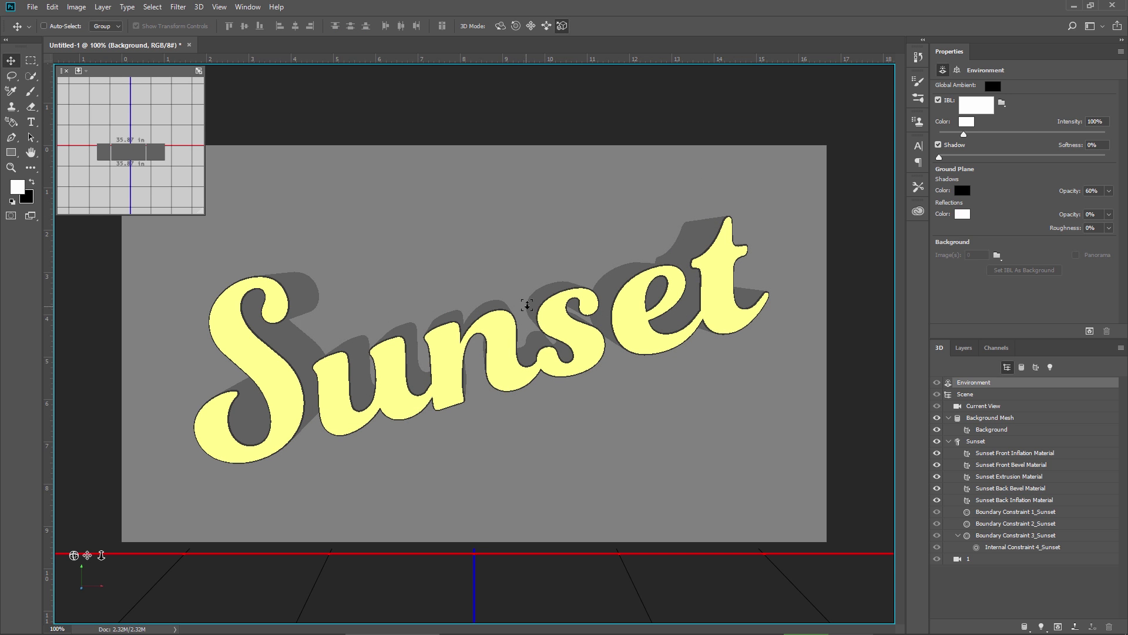
Ray-trace render the Sunset scene to preview its dark extruded sides and soft shadows.
left_click(1090, 331)
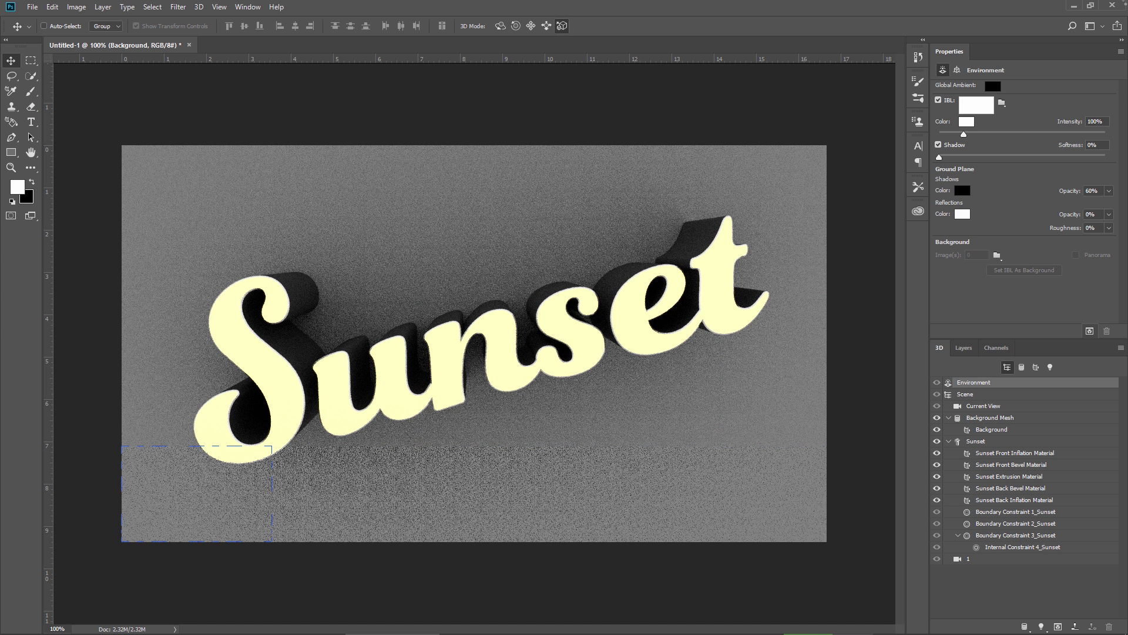
key("z")
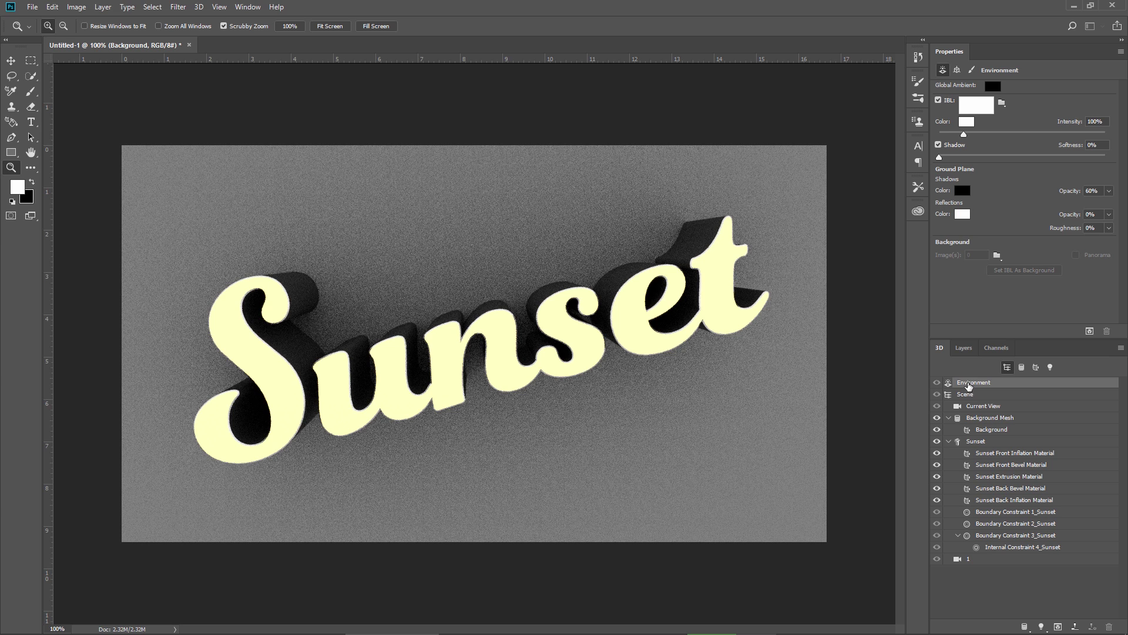
Add a new IBL texture to the environment and open it as a separate document.
left_click(1005, 106)
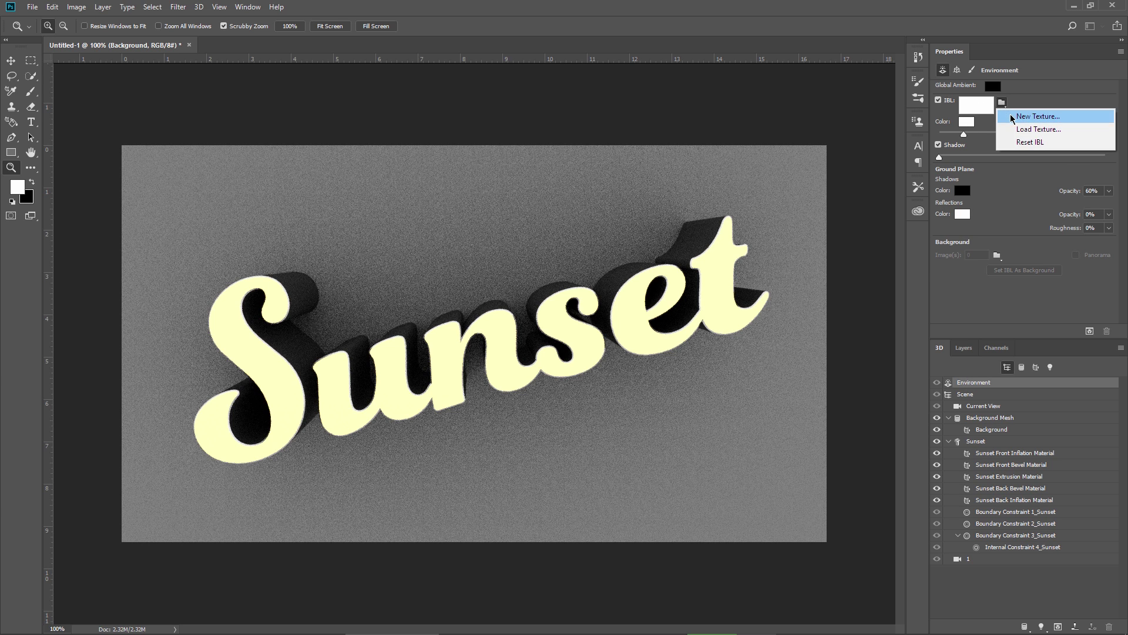
left_click(1019, 116)
left_click(694, 158)
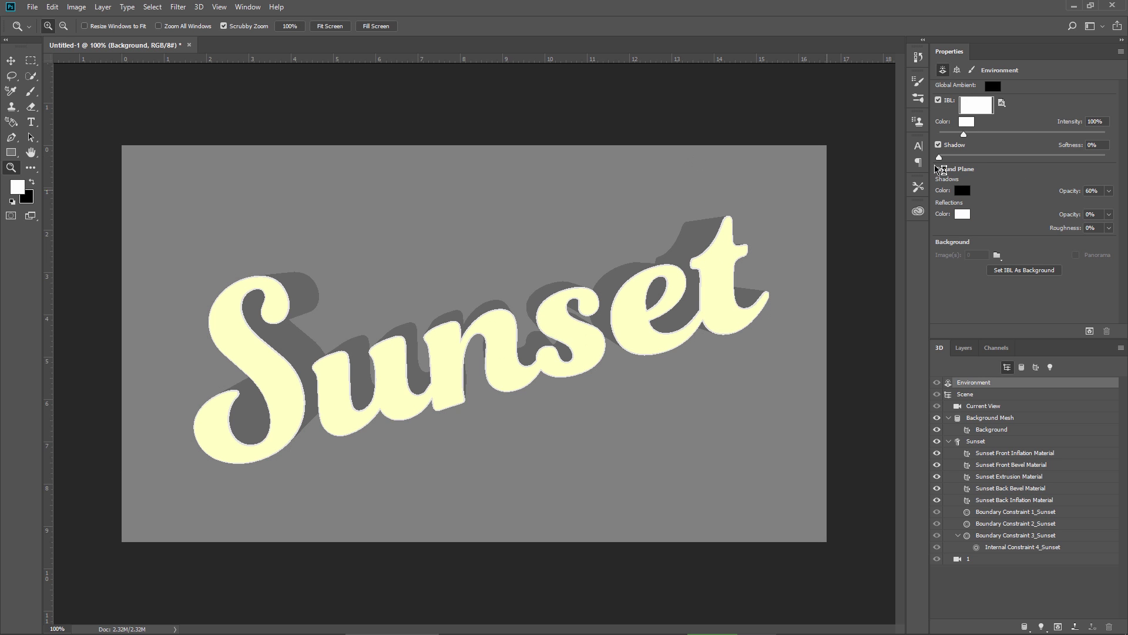
left_click(1002, 104)
left_click(1011, 117)
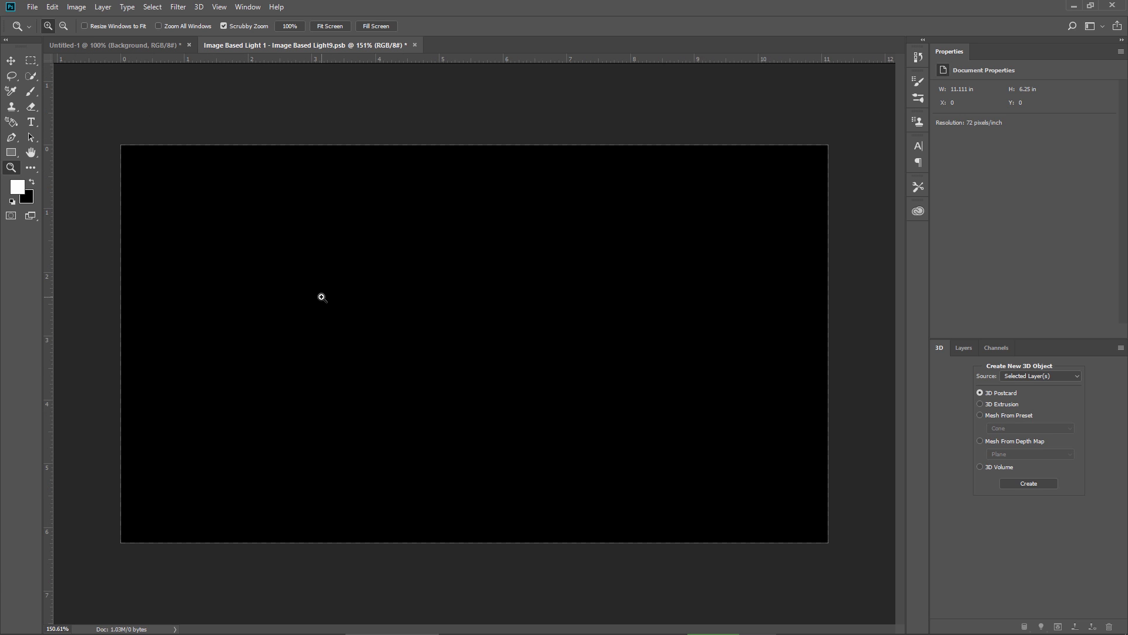
Fill a full-width top band of the light texture with orange ffaa00, then deselect.
left_click(31, 60)
left_click_drag(92, 104, 837, 265)
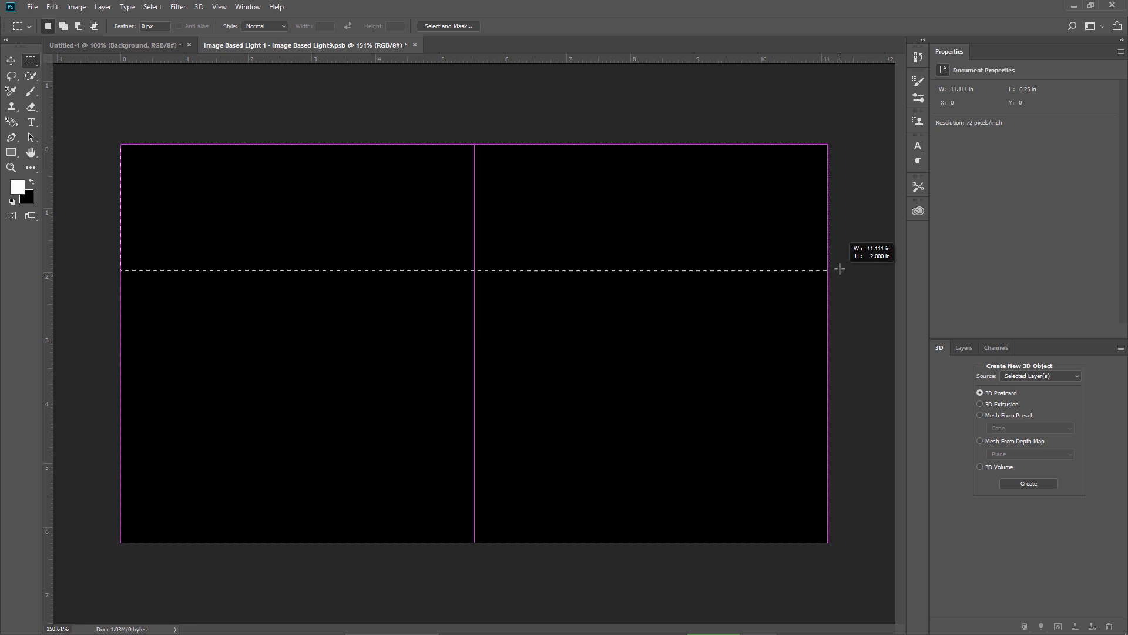
left_click_drag(837, 265, 841, 269)
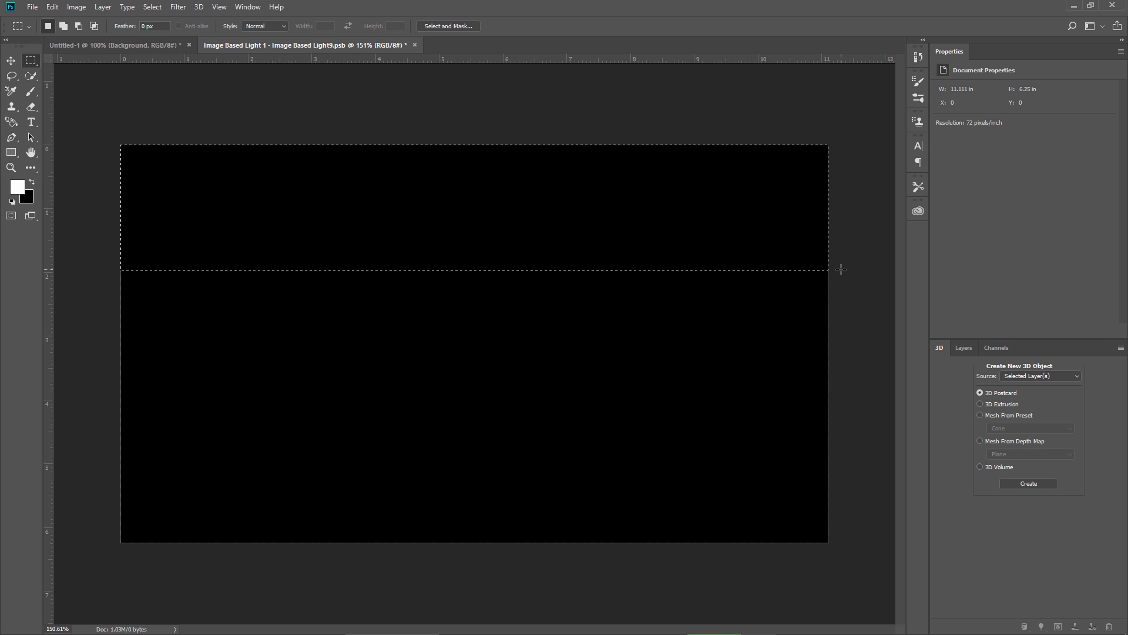
key("shift+F5")
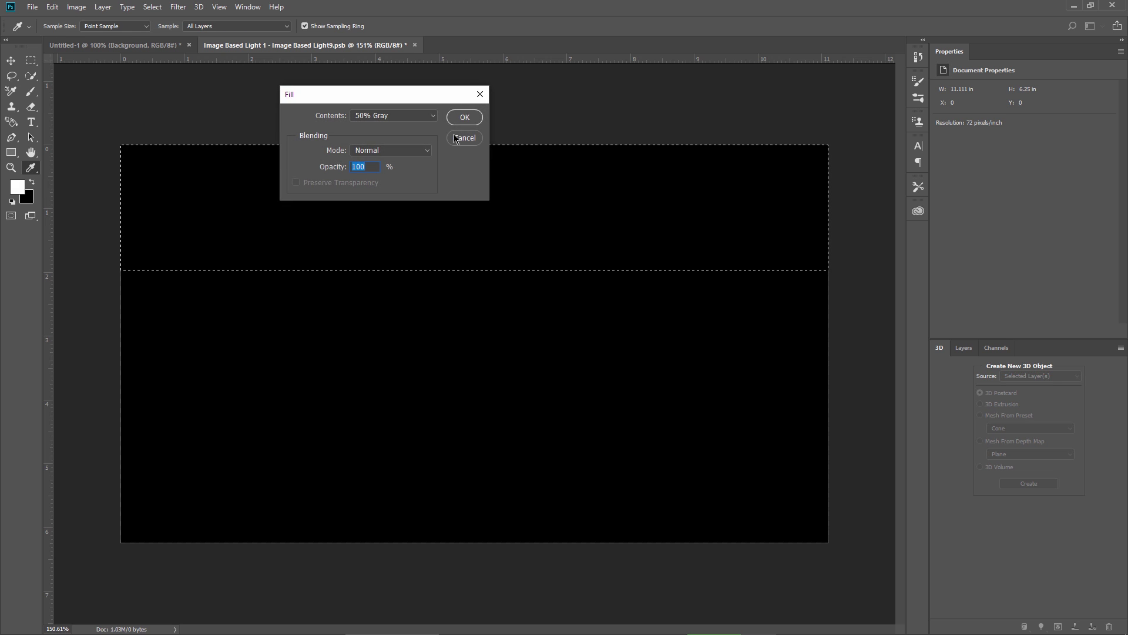
left_click(417, 116)
left_click(389, 141)
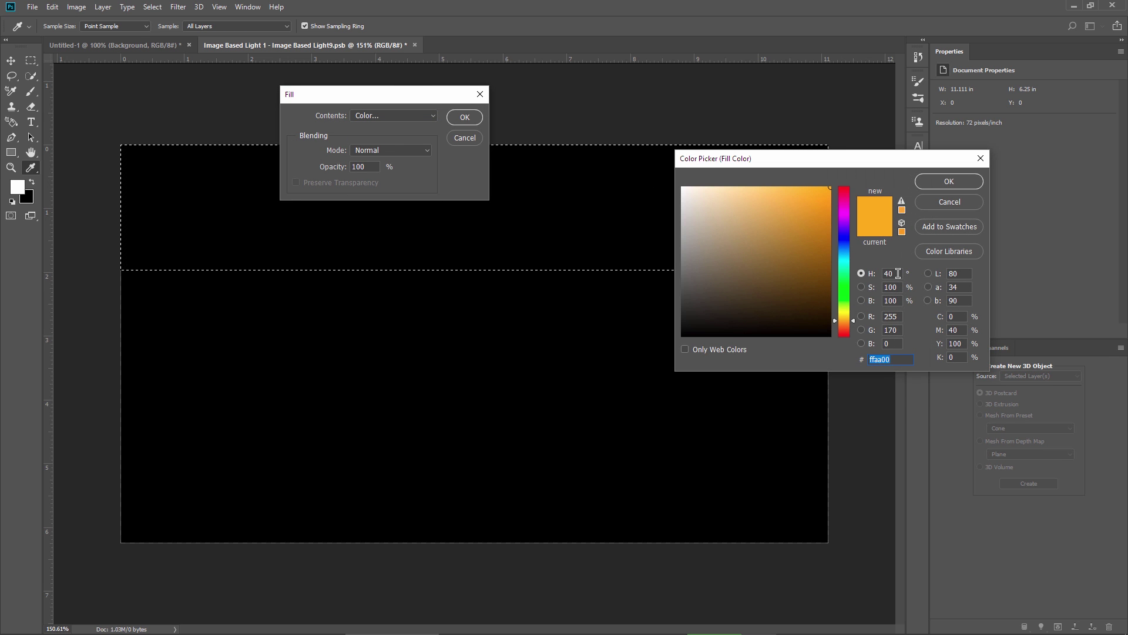
left_click(894, 273)
left_click(898, 287)
left_click(939, 183)
left_click(474, 119)
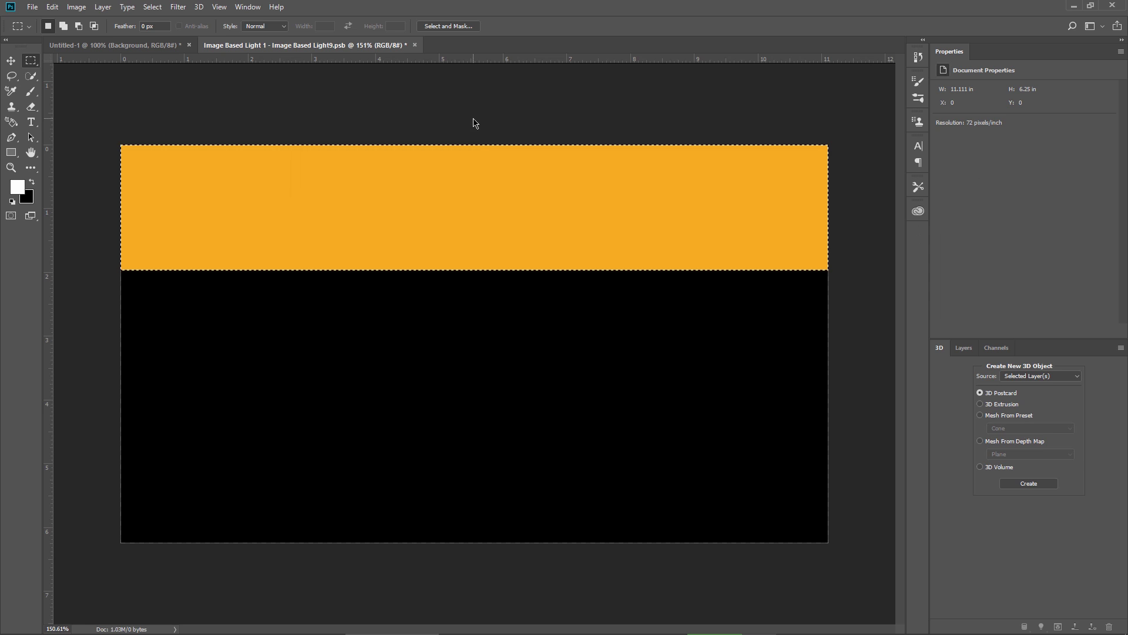
key("ctrl+d")
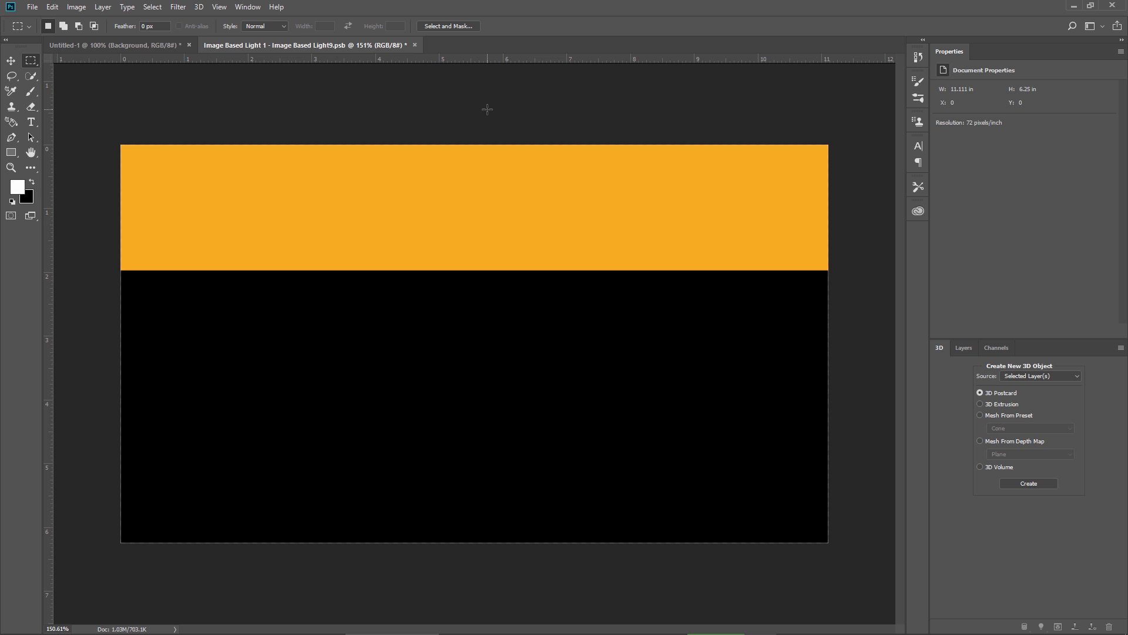
In the Sunset document, set the Background material to Shine 0%, Bump 0%, Reflection 15%.
left_click(112, 46)
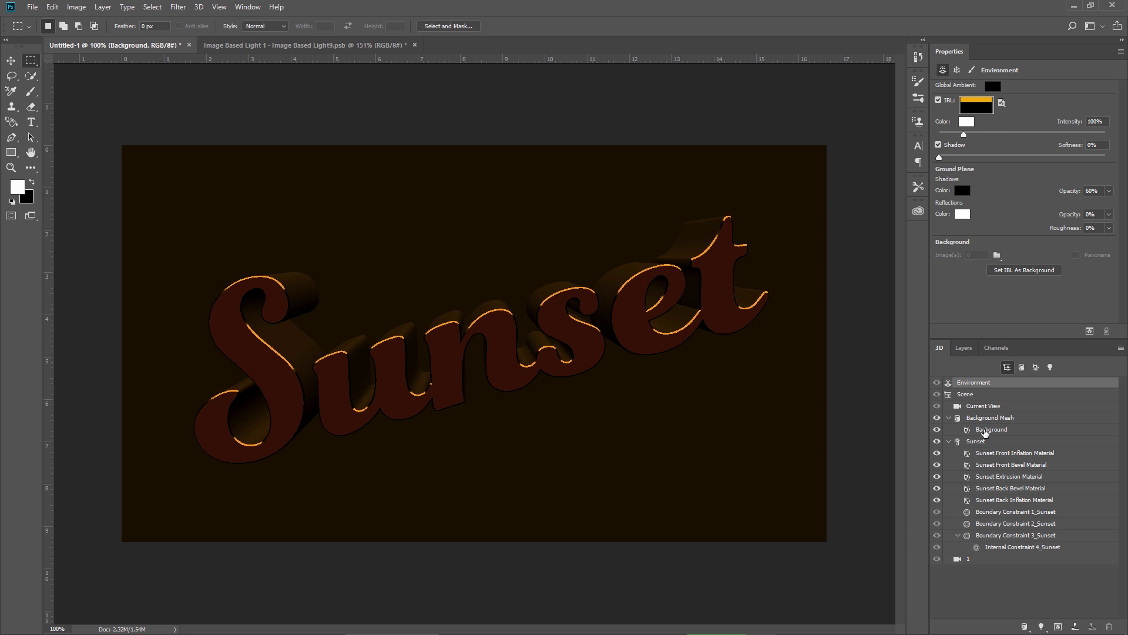
left_click(986, 431)
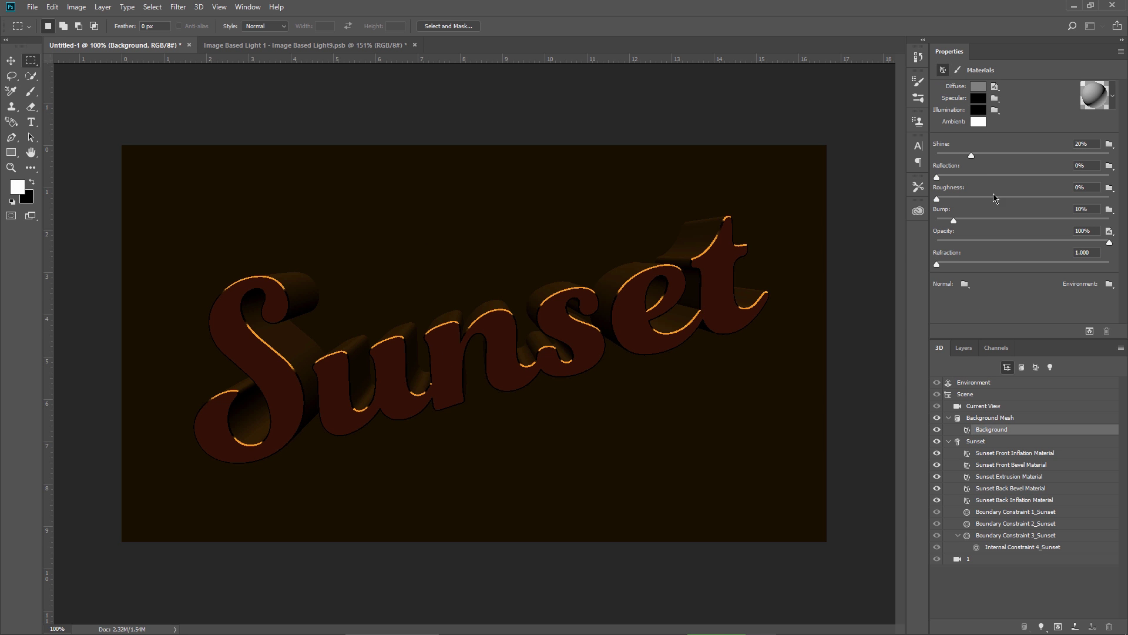
left_click(971, 156)
left_click_drag(972, 156, 937, 155)
left_click_drag(954, 221, 919, 222)
left_click(1082, 165)
type("15")
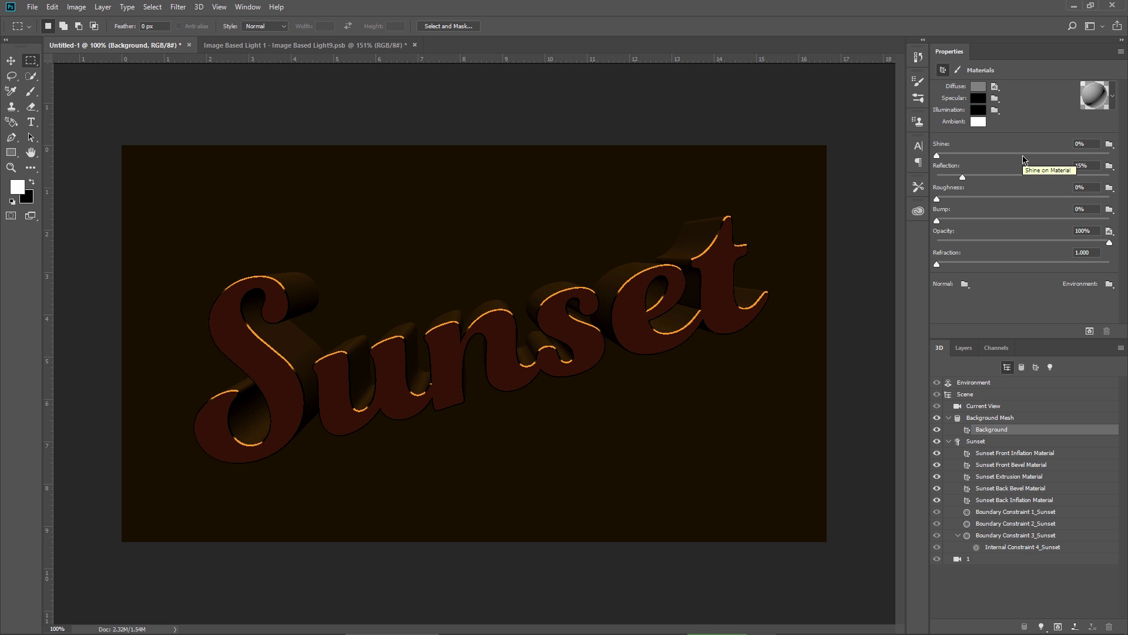
left_click(976, 384)
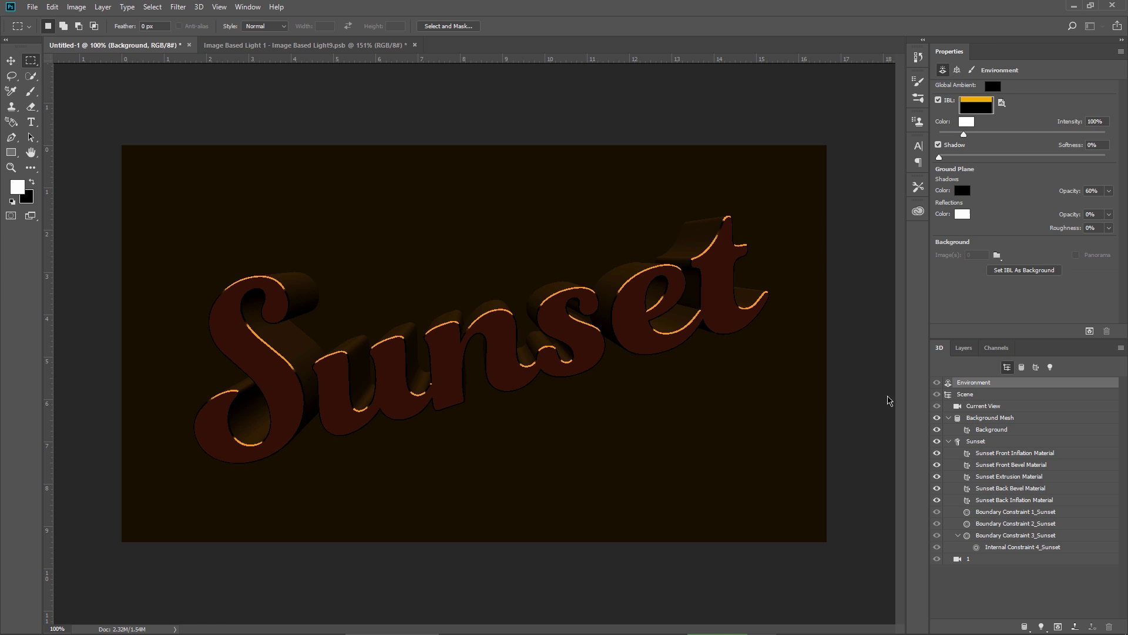
Drag the on-canvas IBL widget until the letters glow orange and the horizon band sits lower.
left_click(11, 61)
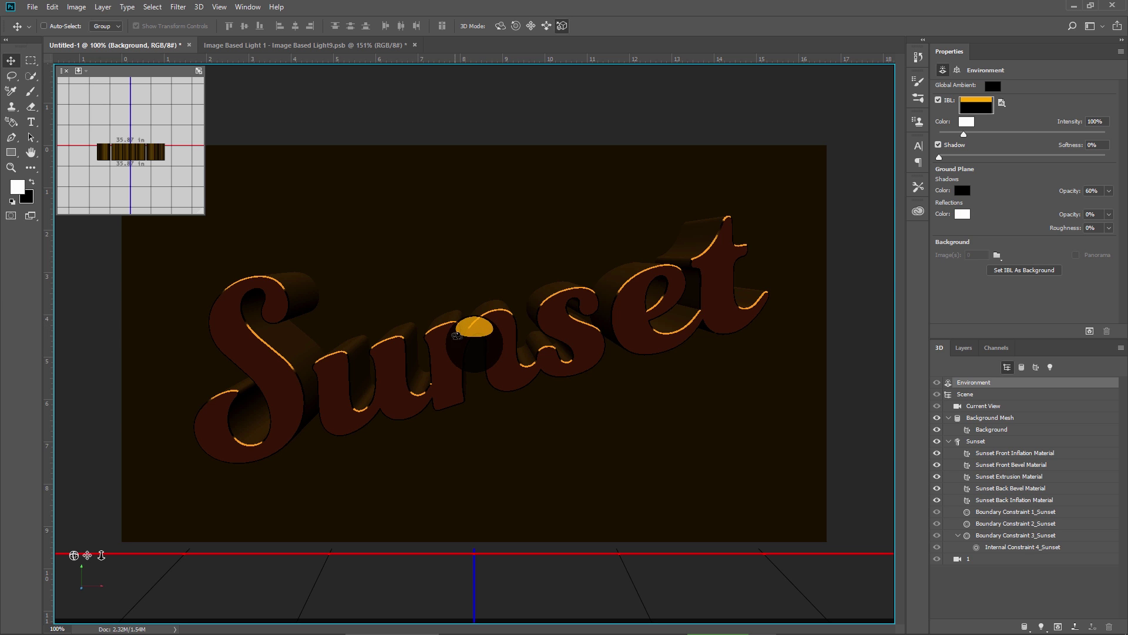
left_click_drag(477, 356, 480, 287)
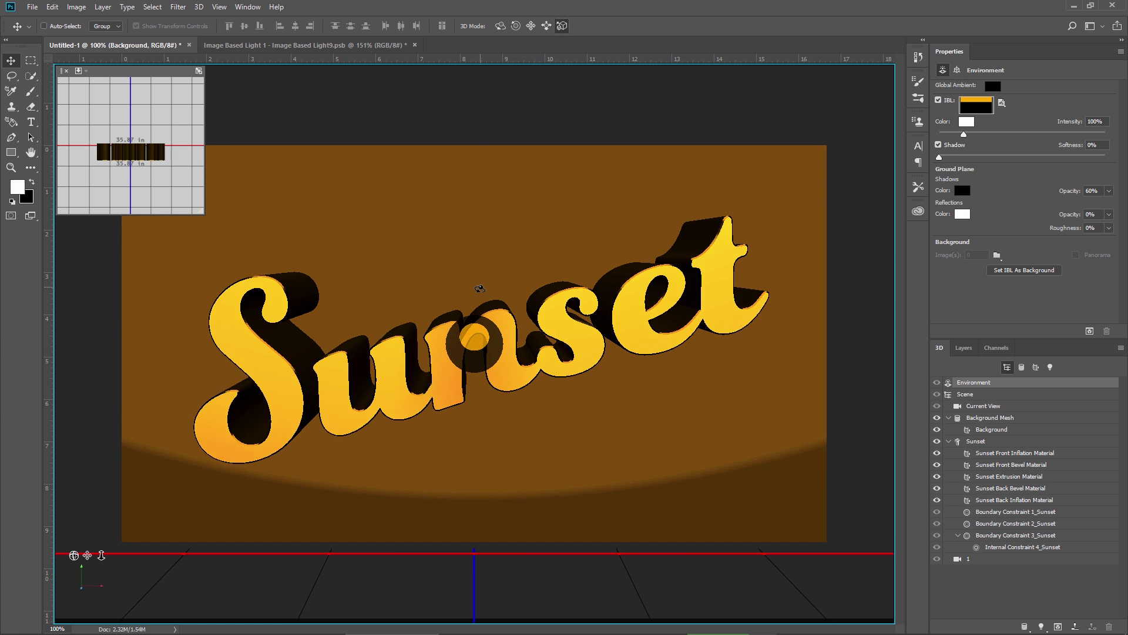
left_click_drag(480, 288, 479, 297)
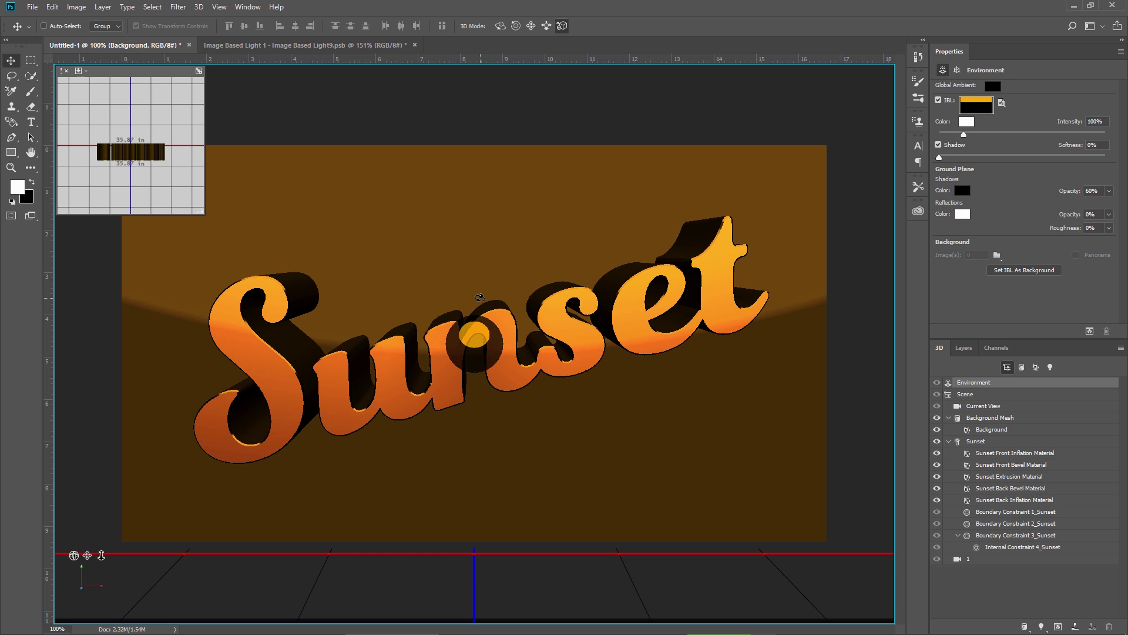
left_click_drag(480, 297, 480, 297)
left_click_drag(480, 336, 480, 336)
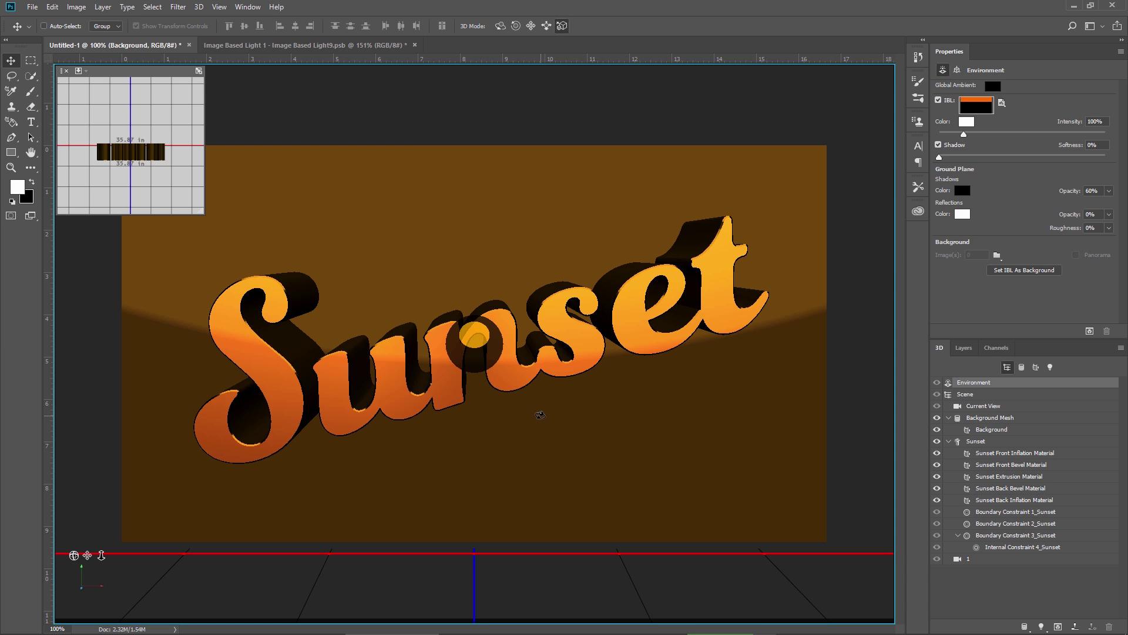
Set 3D preferences to High shadow quality and quality threshold 7, then view at 100%.
scroll(540, 415, "up", 1)
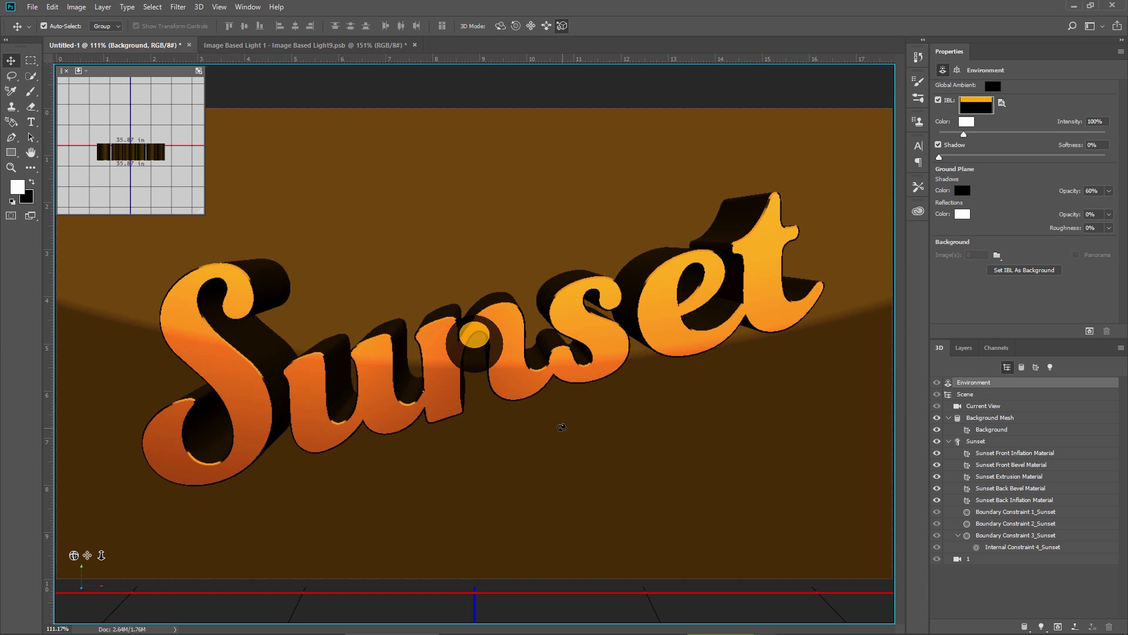
key("ctrl+k")
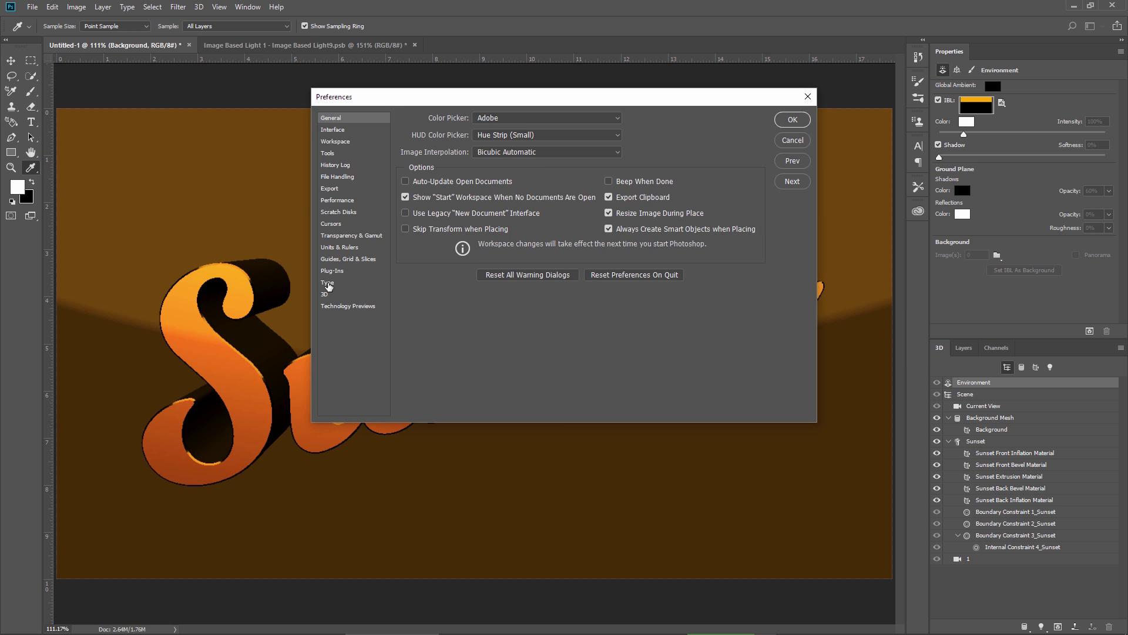
left_click(327, 294)
left_click(708, 163)
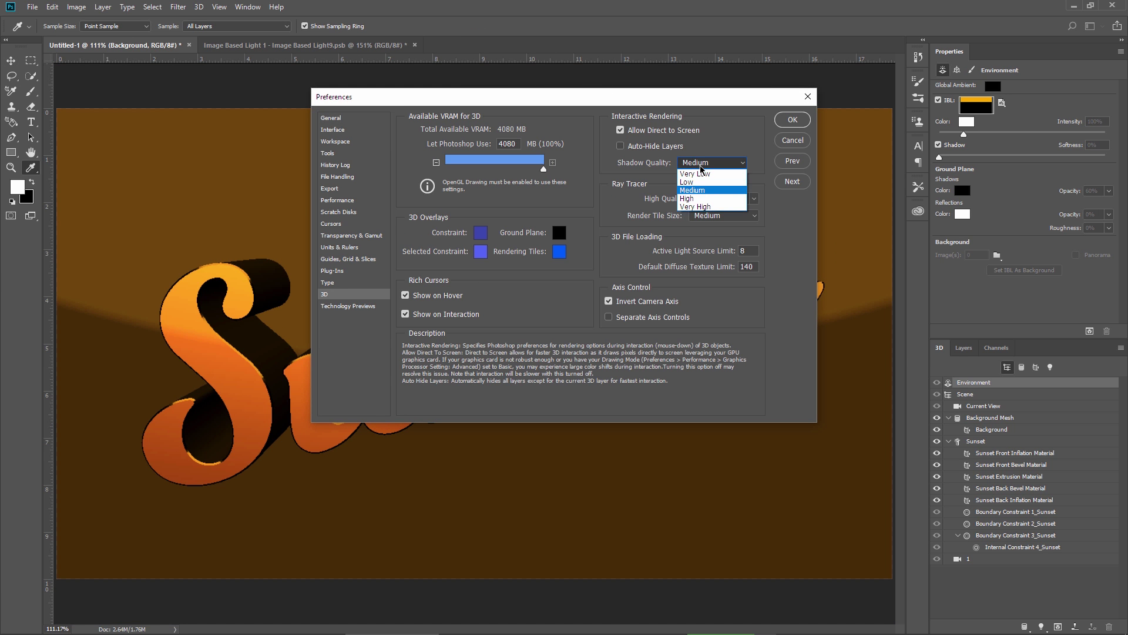
left_click(698, 203)
key("Tab")
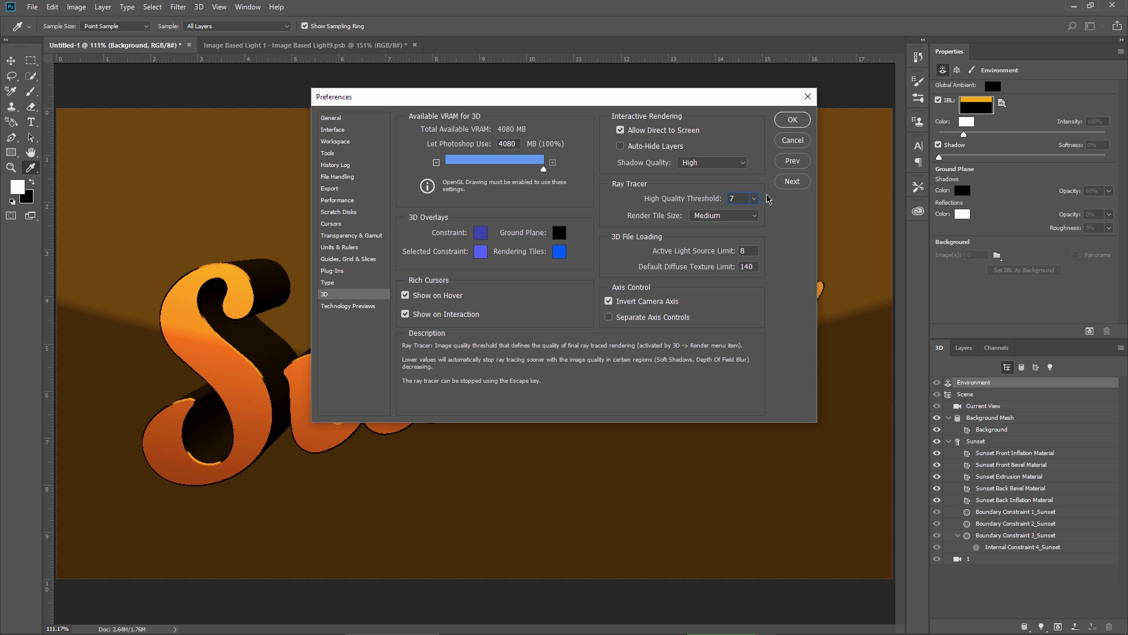
left_click(792, 120)
key("v")
key("ctrl+1")
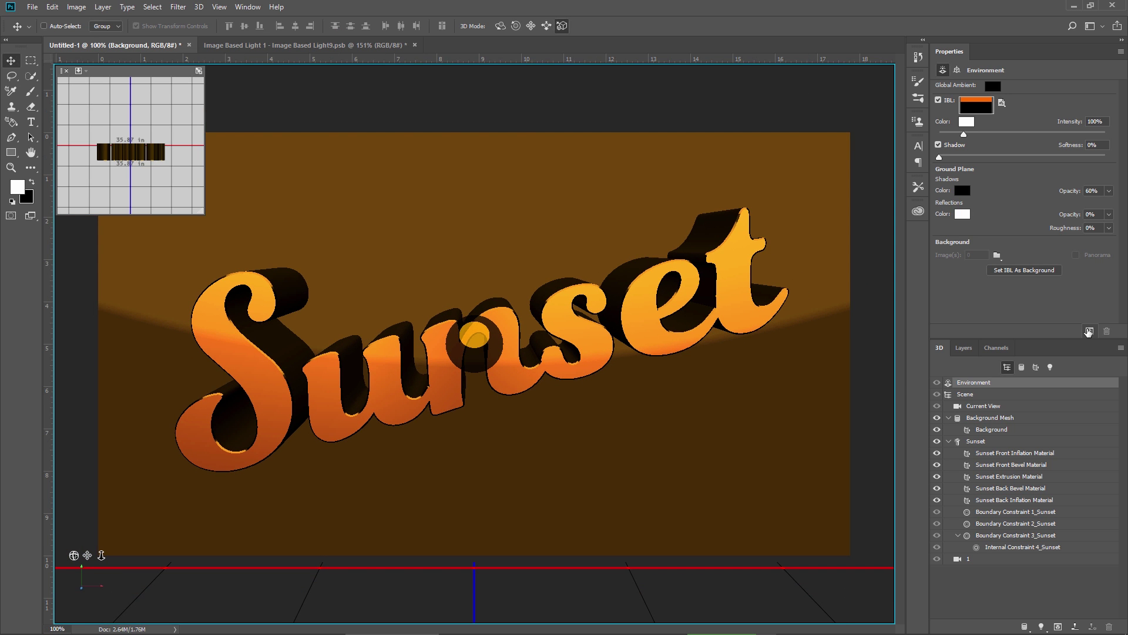
Finish a high-quality ray-traced render, then exit 3D overlays with the Rectangular Marquee.
left_click(1088, 331)
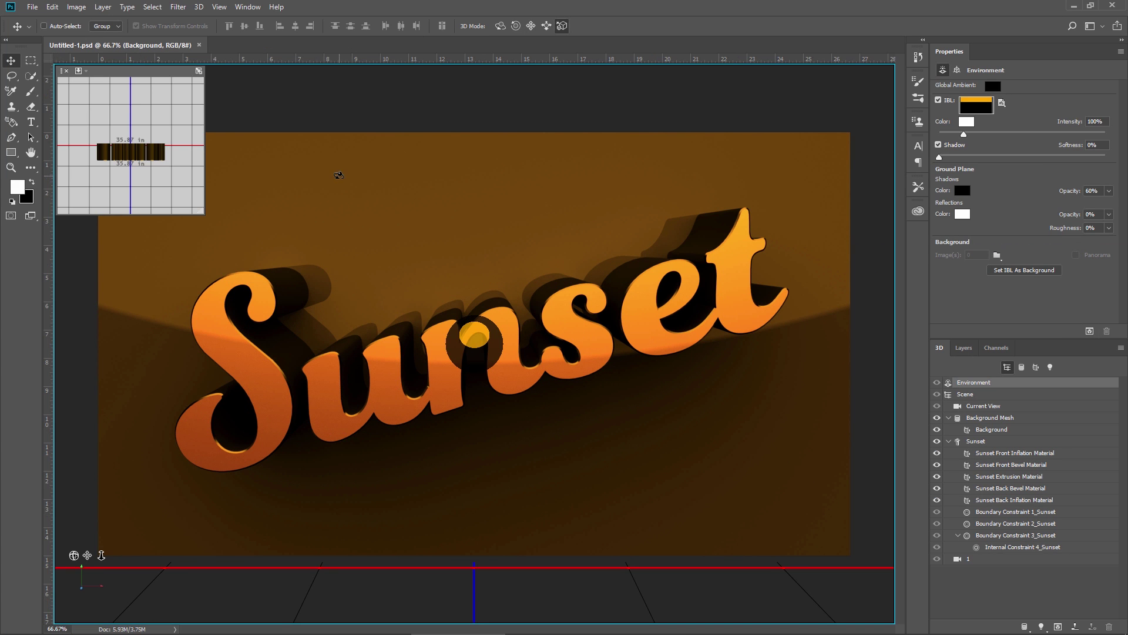
left_click(32, 61)
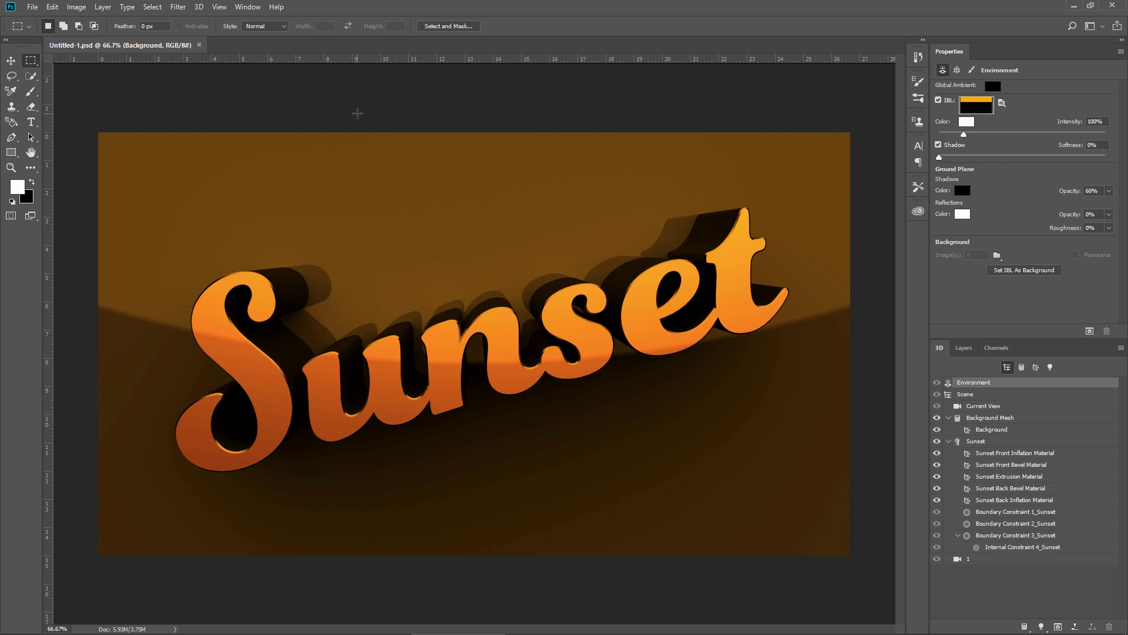
Paste the merged render as Layer 1 into a new Clipboard-preset document.
key("ctrl+a")
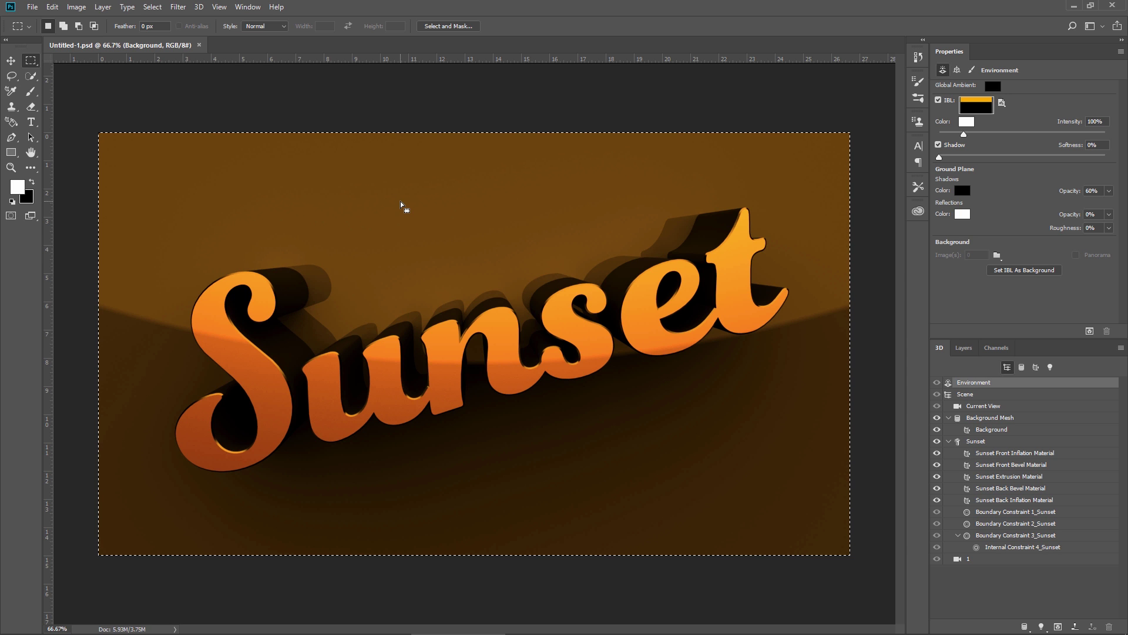
left_click(34, 8)
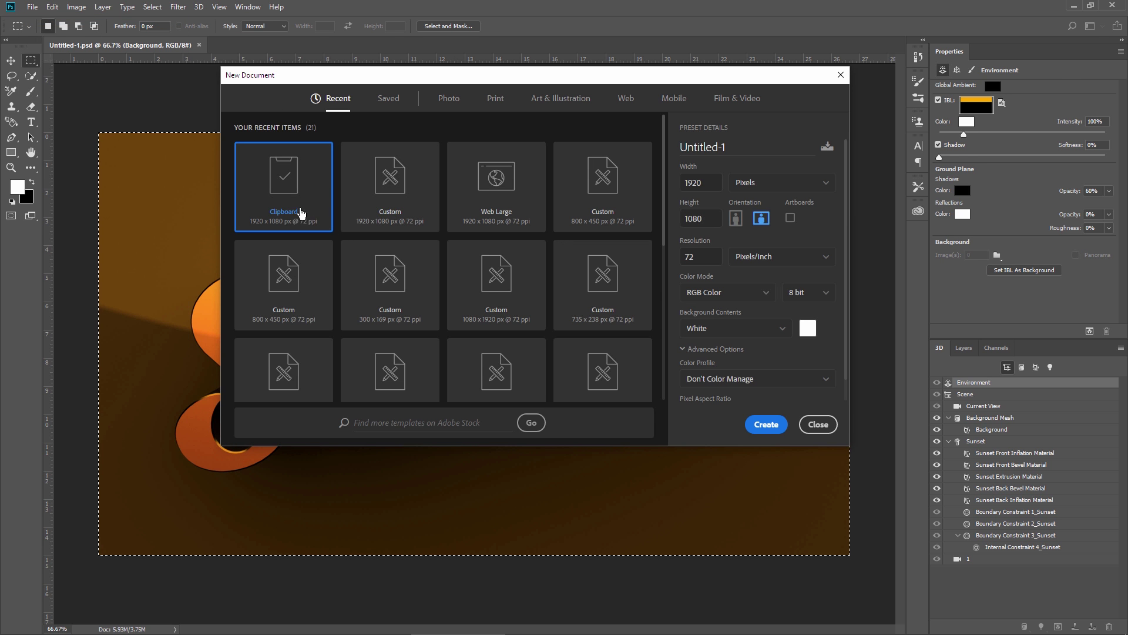
left_click(767, 425)
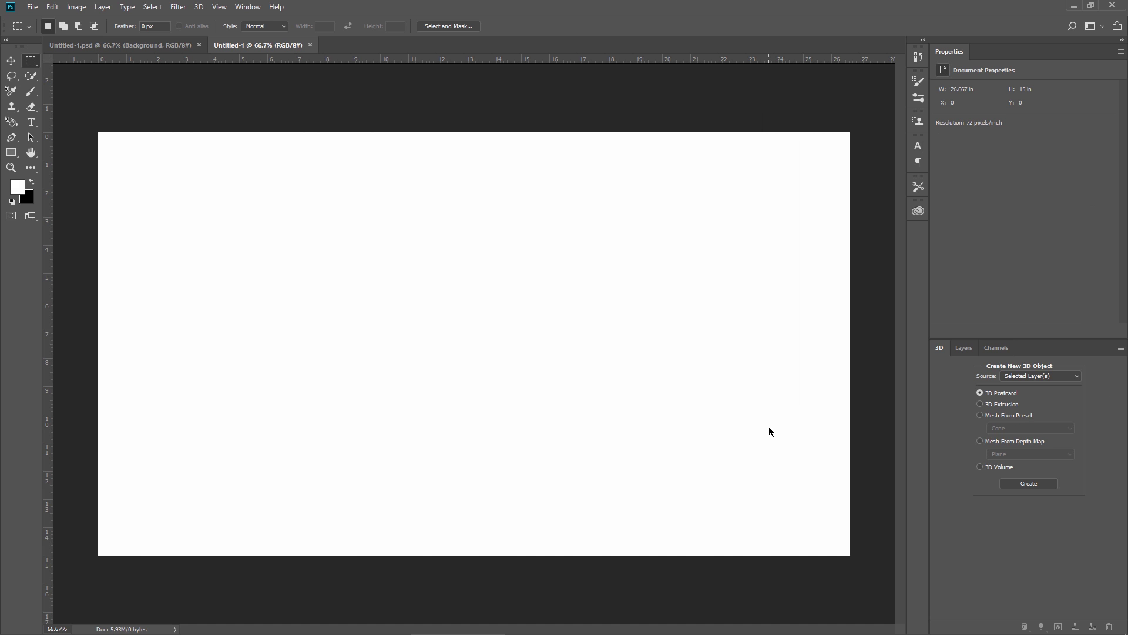
key("ctrl+v")
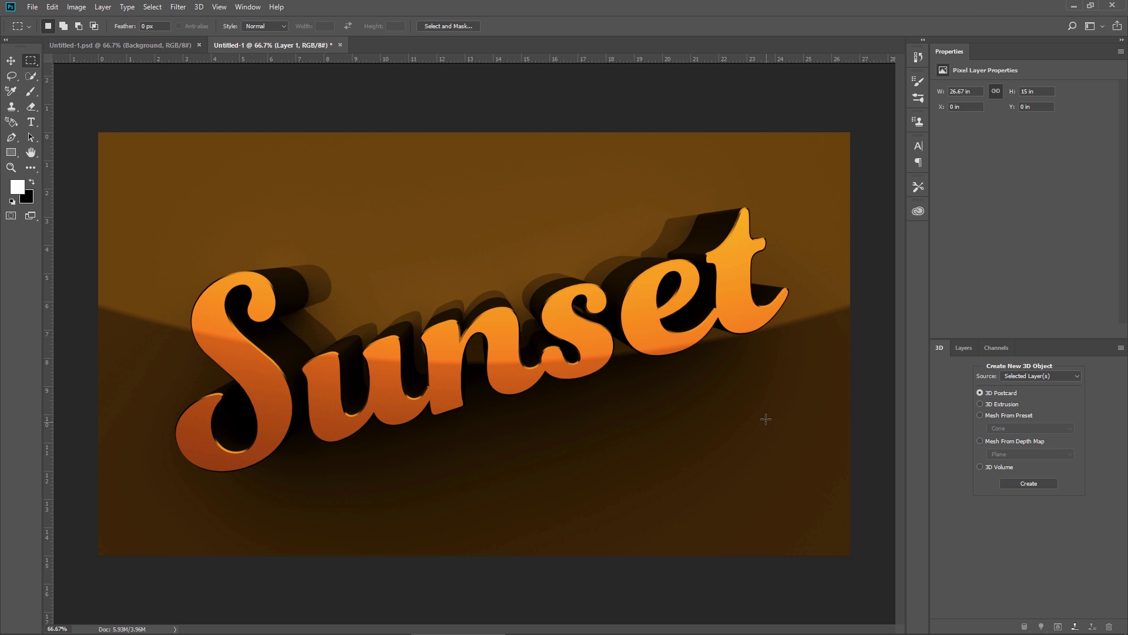
left_click(963, 348)
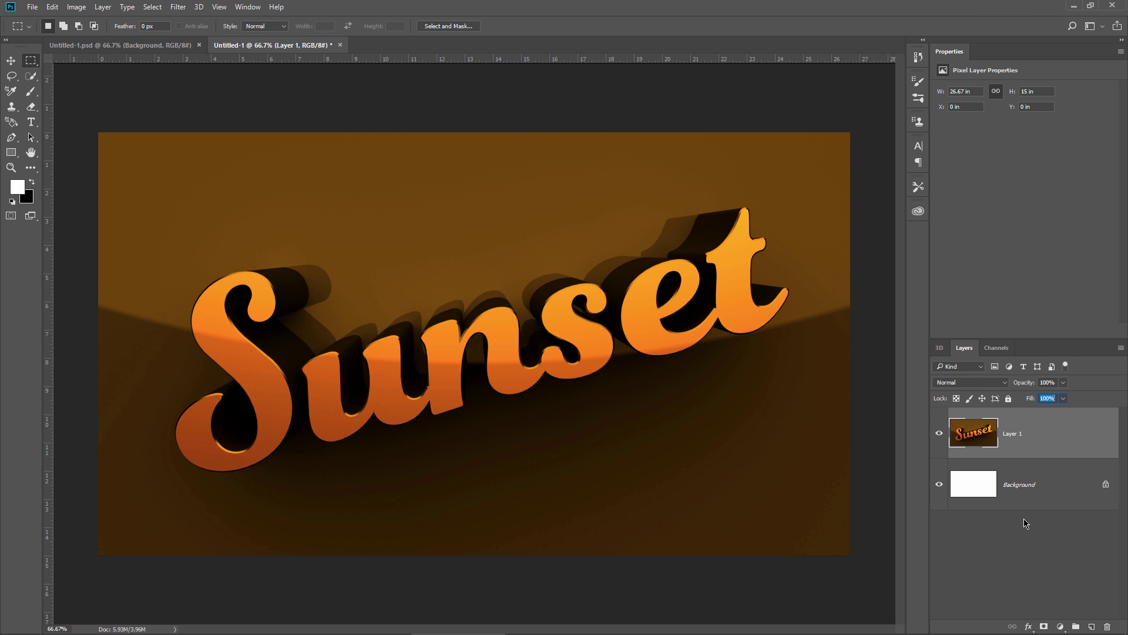
Add a Selective Color layer: Neutrals Cyan +100, Magenta -10, Yellow -8.
left_click(1061, 627)
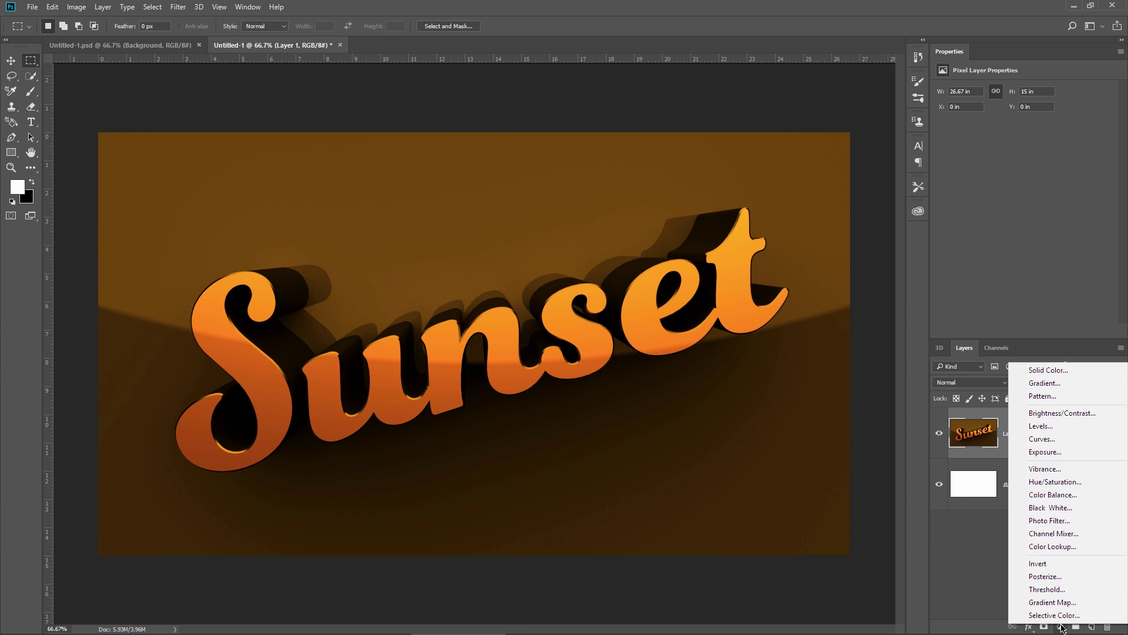
left_click(1055, 615)
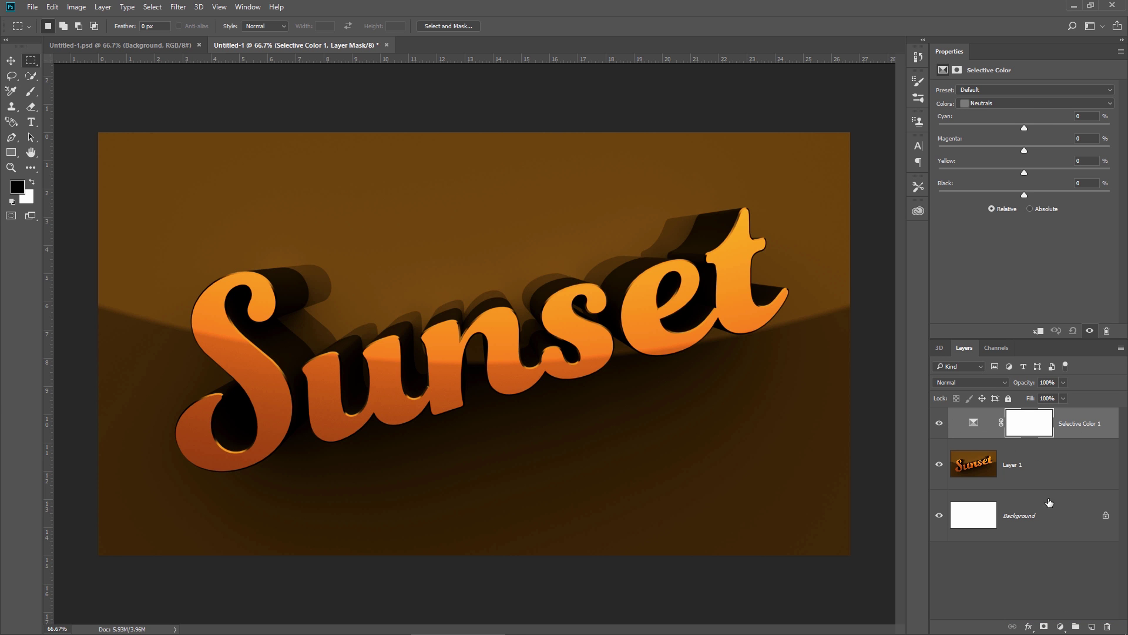
left_click(976, 104)
left_click(987, 180)
left_click_drag(1024, 129, 1121, 154)
left_click(1086, 138)
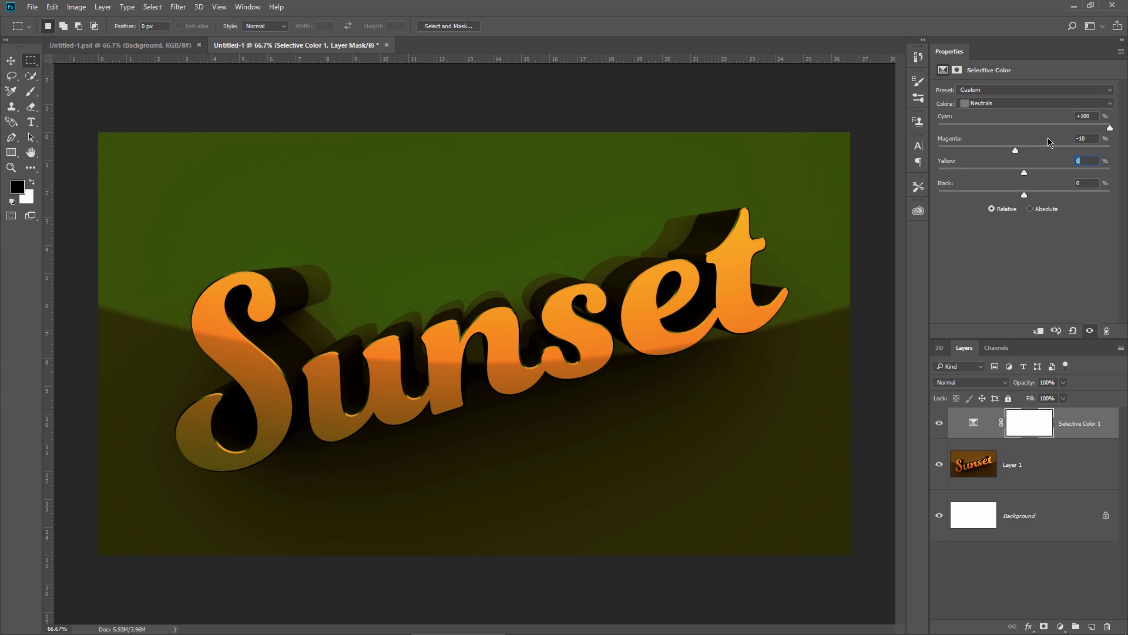
type("-85")
Add a Hue/Saturation adjustment layer with Hue -5 and Saturation 15.
left_click(1061, 628)
left_click(1058, 485)
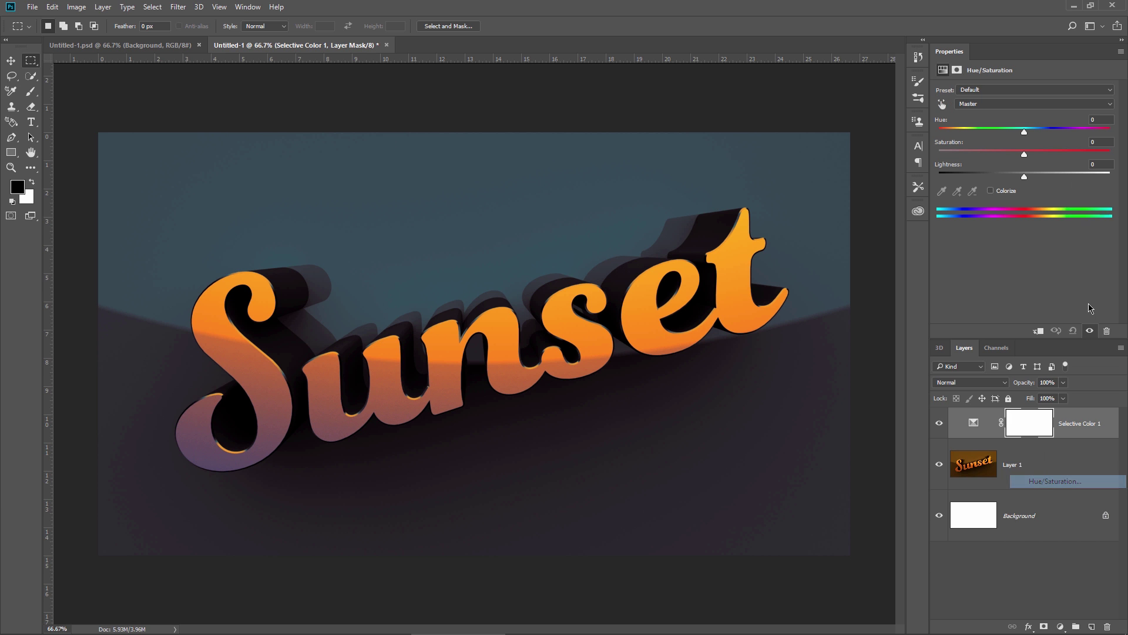
left_click(1101, 120)
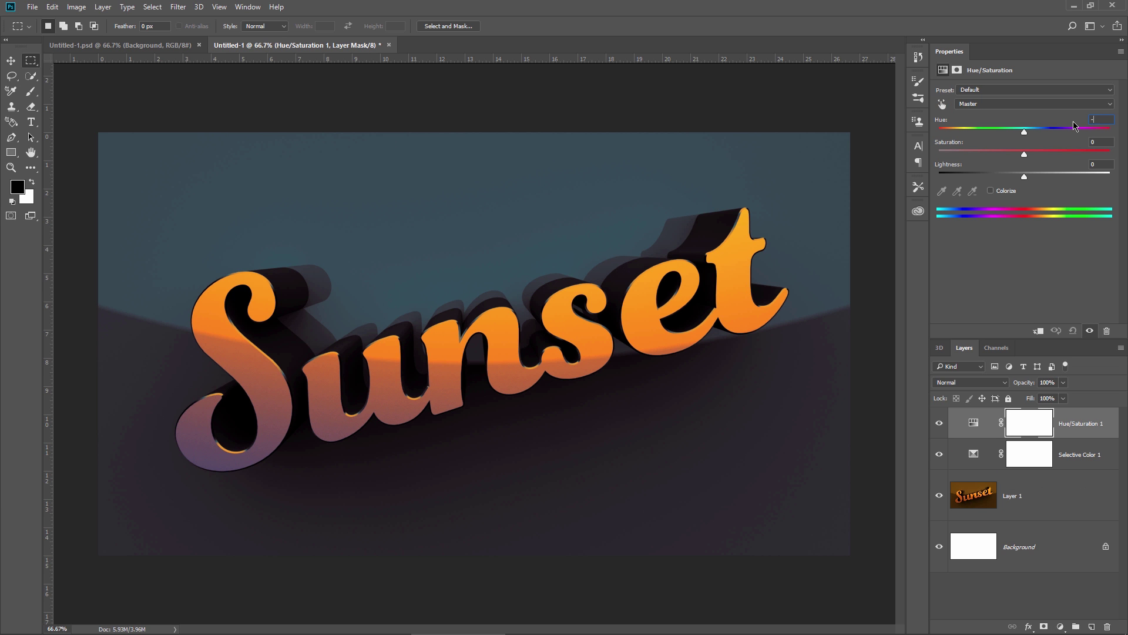
type("5")
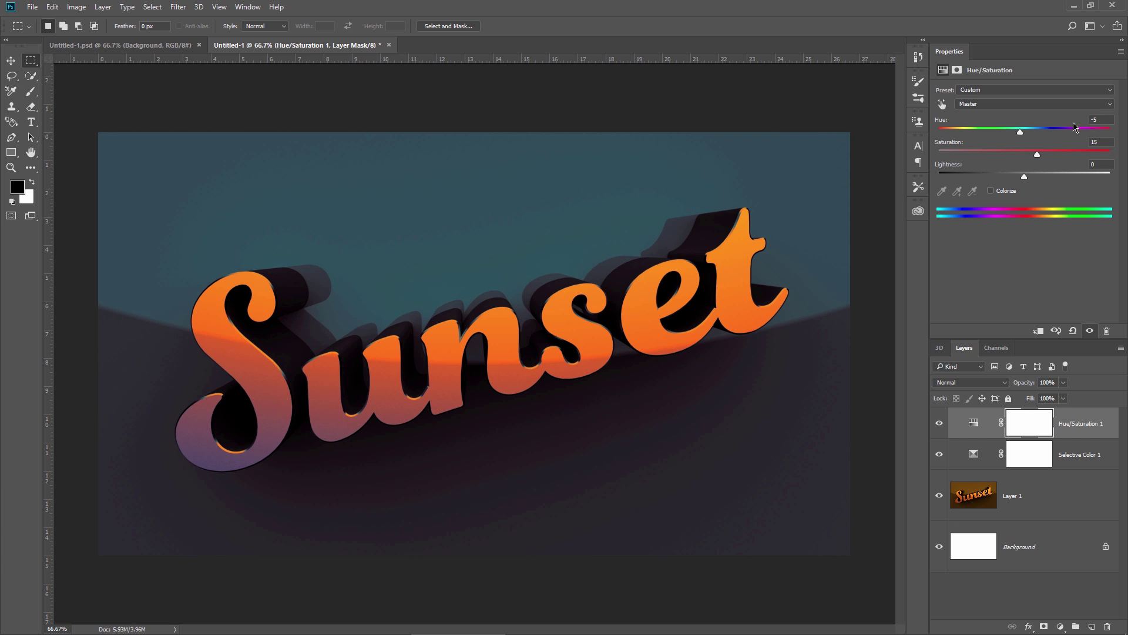
Add a Levels adjustment layer with midtones 1.09 and white point 249.
left_click(1061, 628)
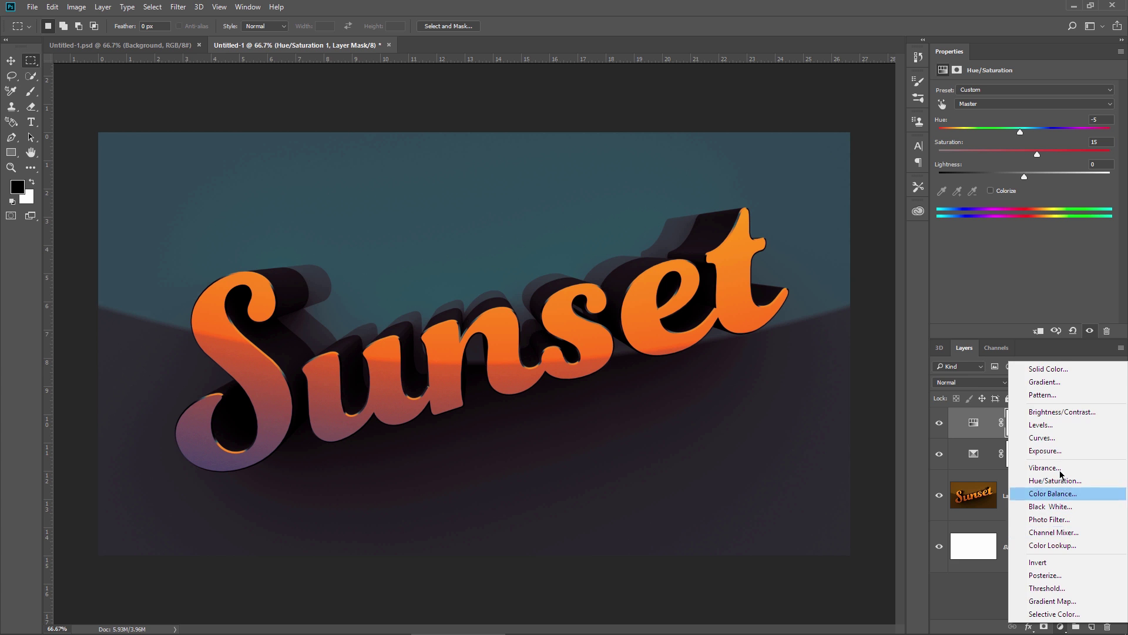
left_click(1052, 424)
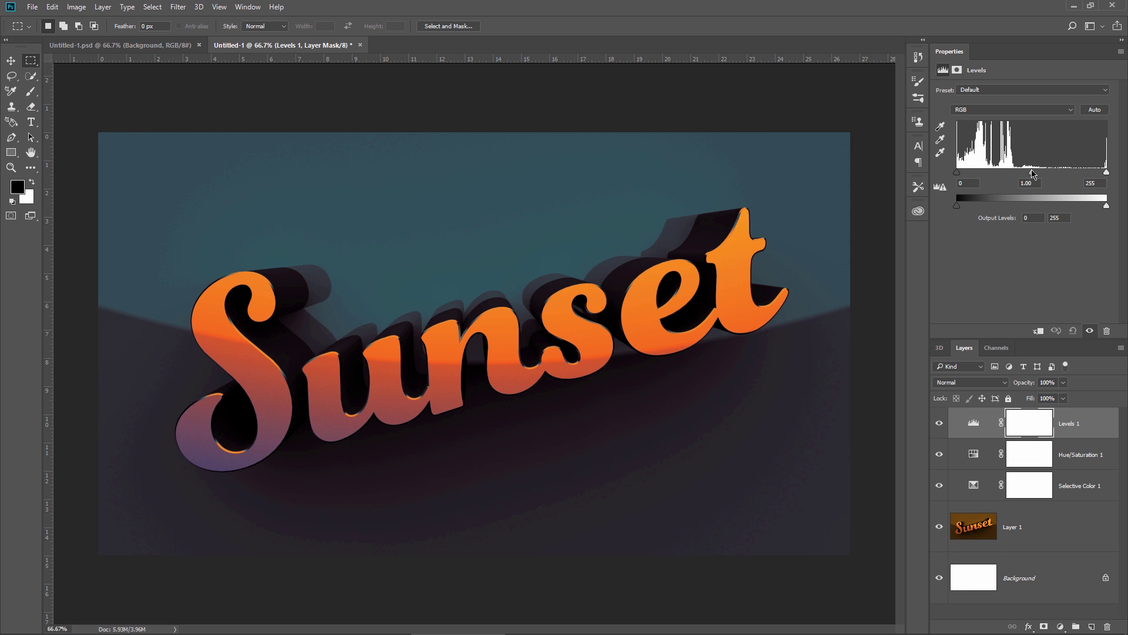
left_click_drag(1032, 173, 1027, 173)
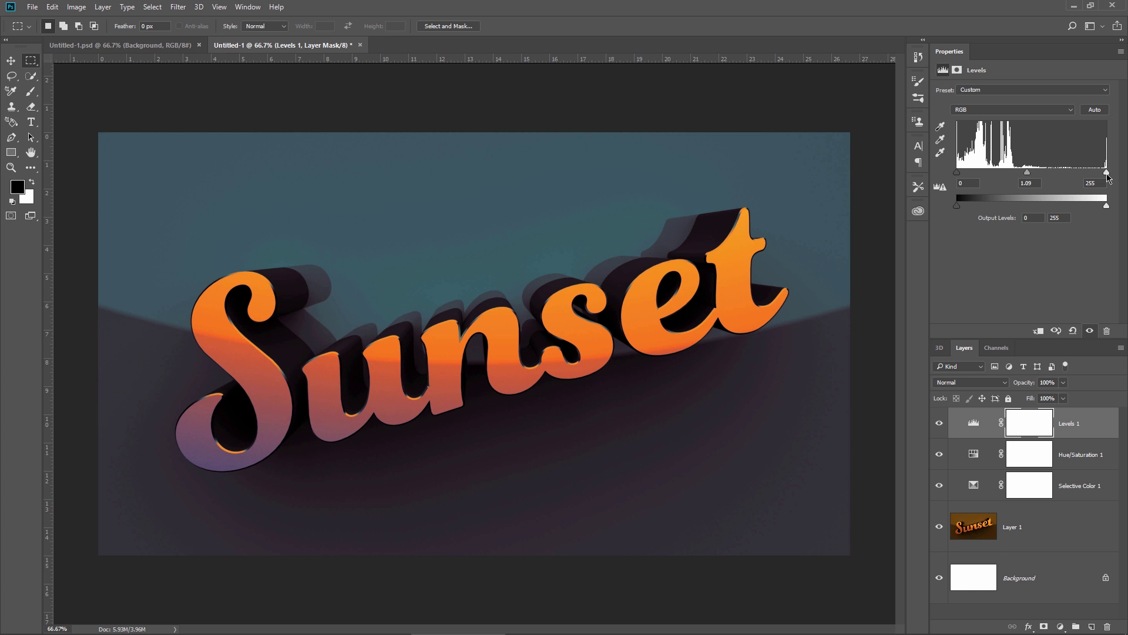
left_click_drag(1107, 173, 1102, 173)
Create a new Layer 2 and fill it with 50% Gray.
left_click(1092, 625)
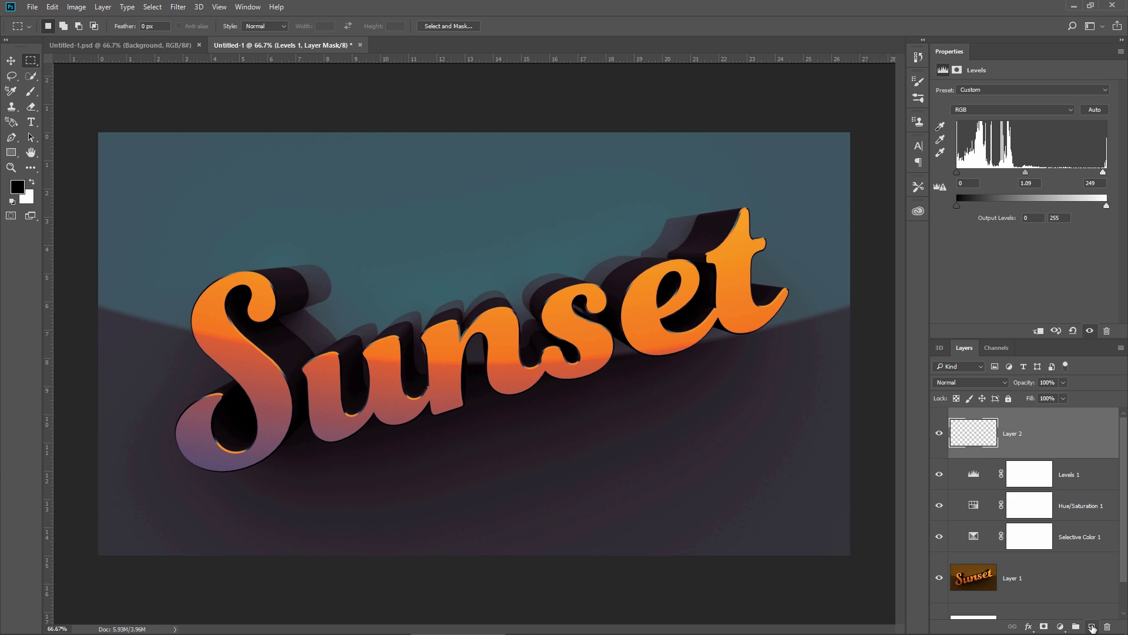
key("x")
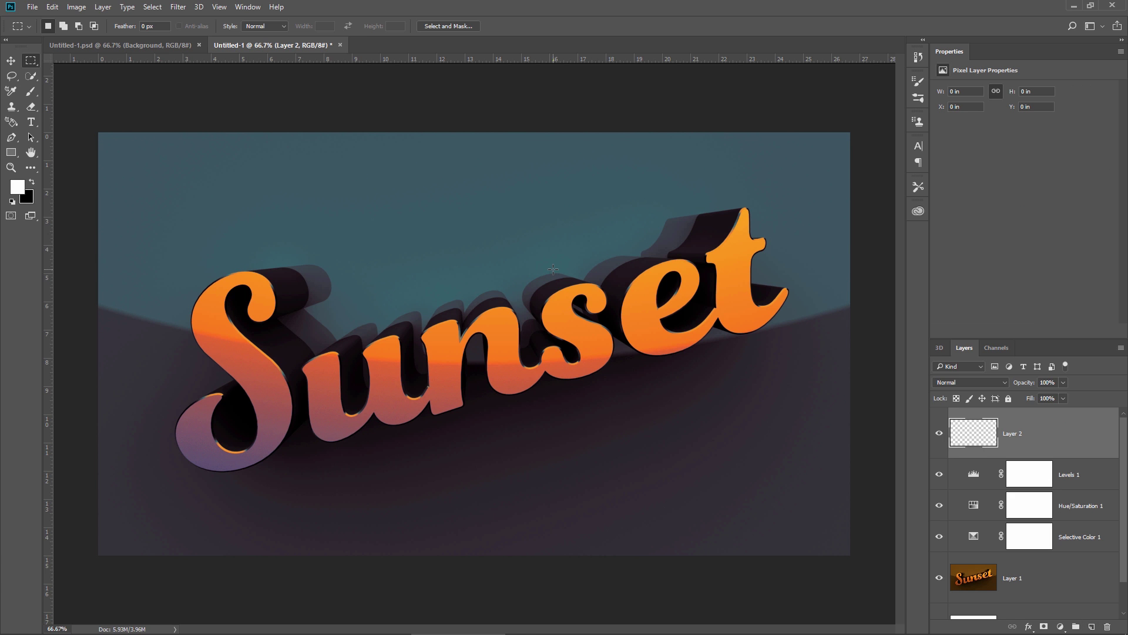
key("shift+F5")
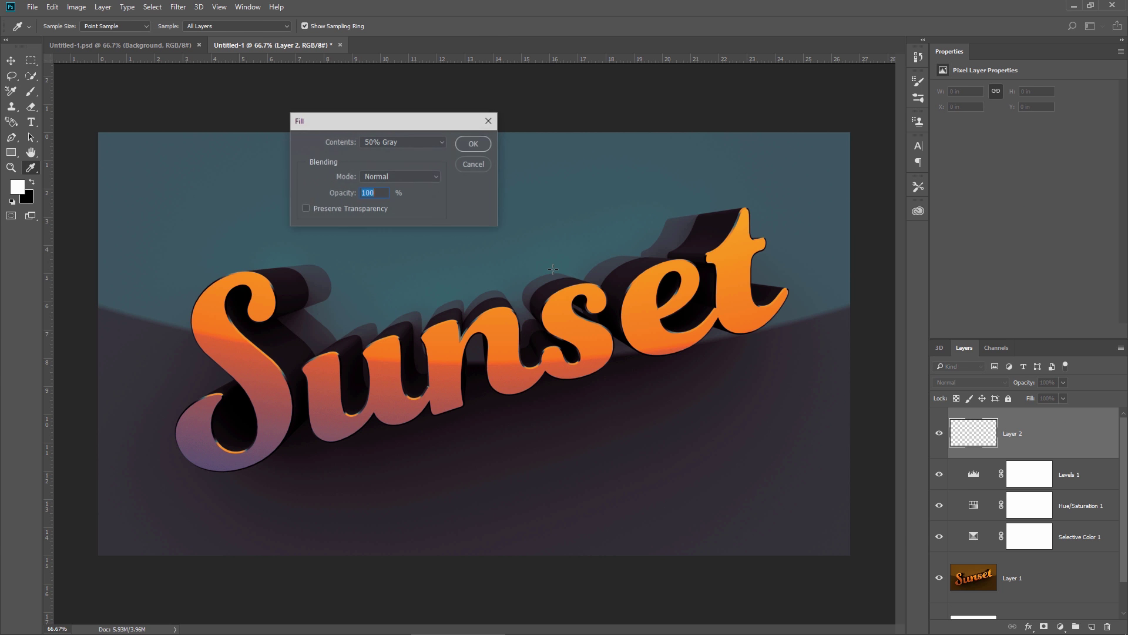
left_click(435, 143)
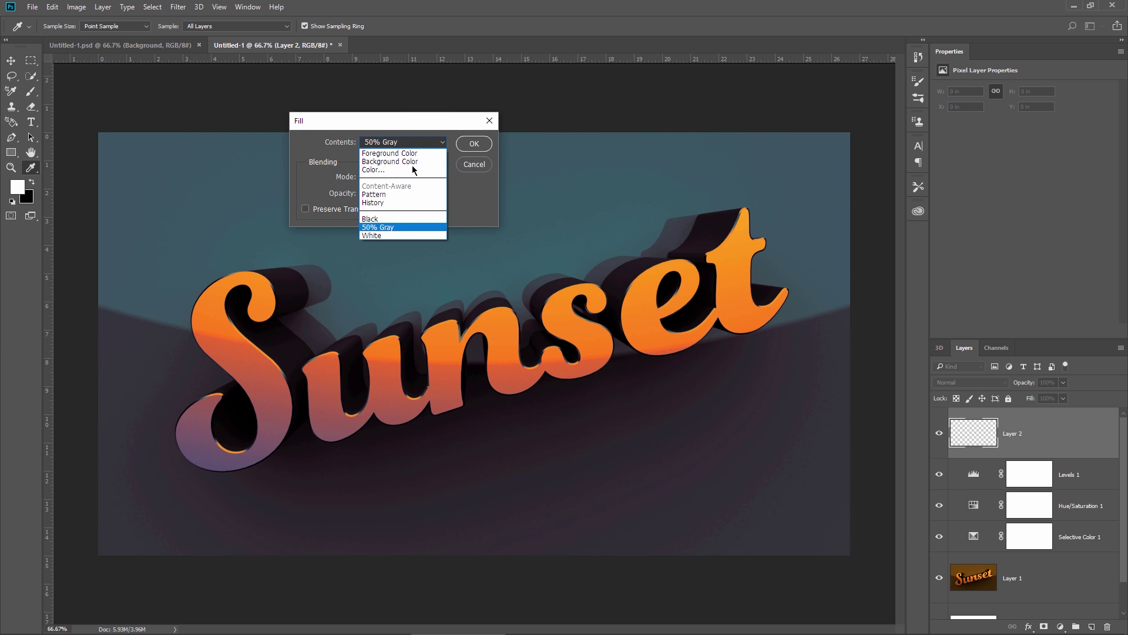
left_click(403, 228)
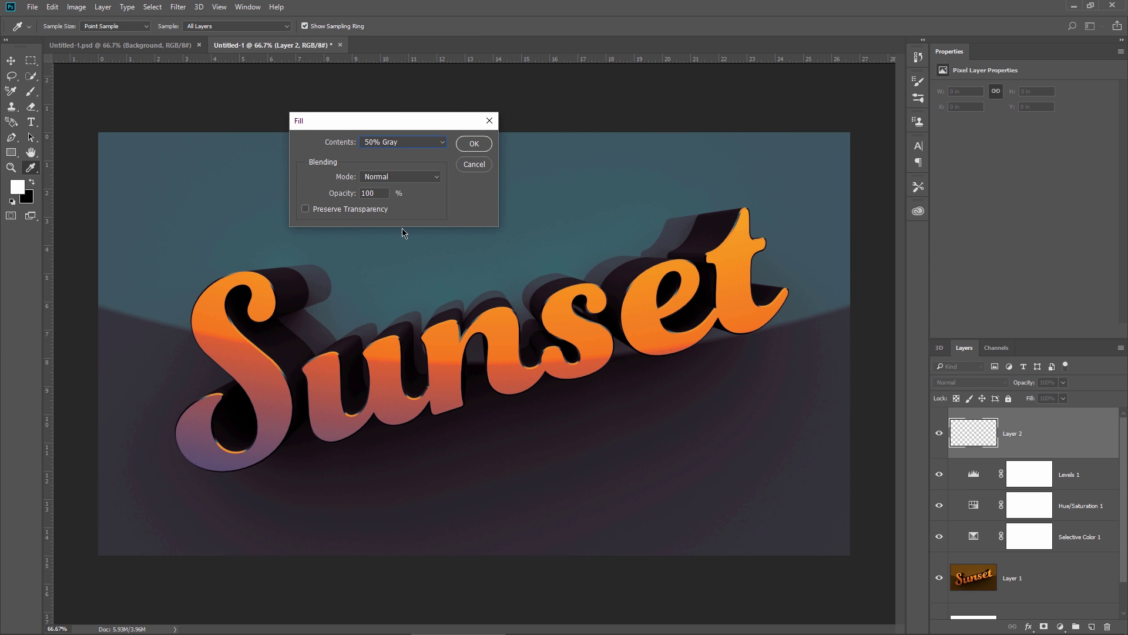
left_click(473, 144)
Apply 30% grain noise to the gray layer through the Blur Gallery.
left_click(178, 6)
mouse_move(195, 148)
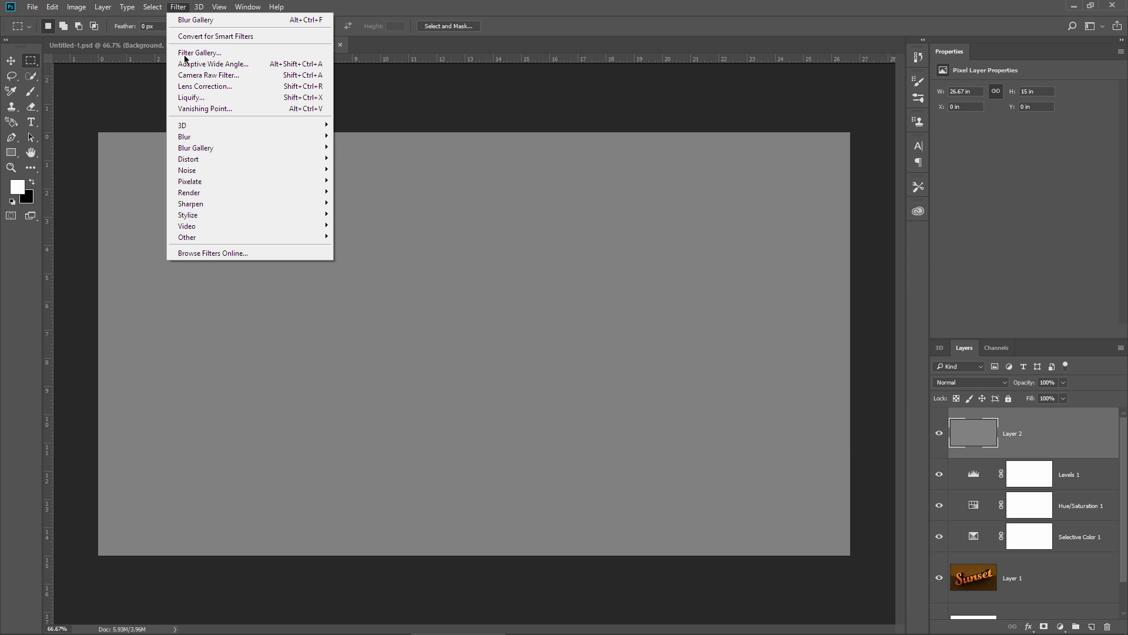
left_click(141, 147)
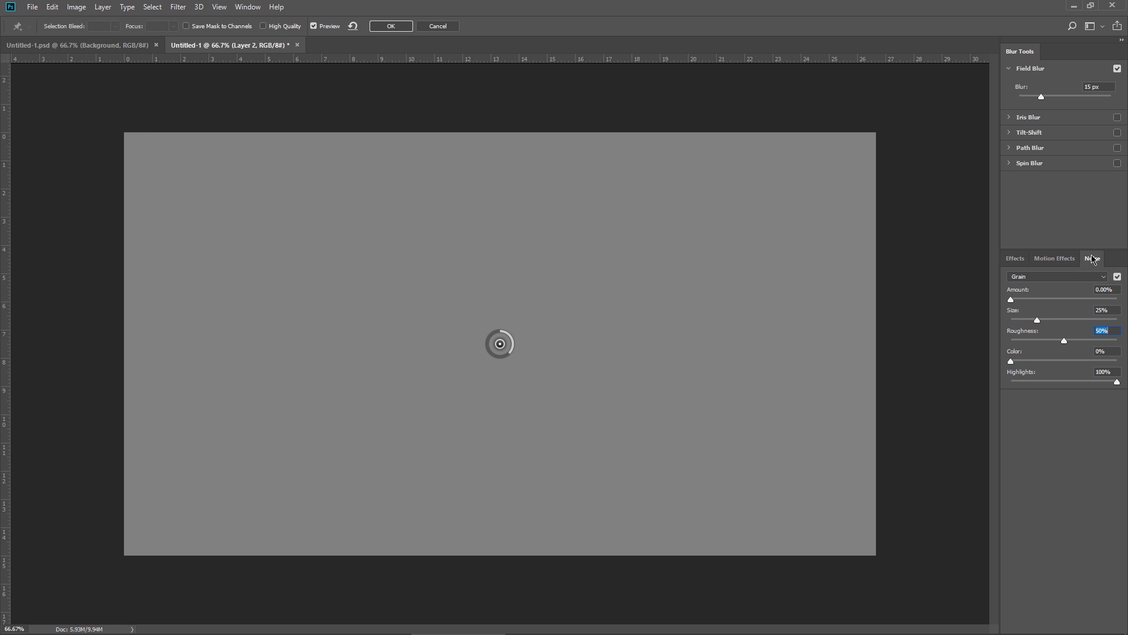
left_click(1089, 291)
type("30")
key("Tab")
key("Tab")
left_click(395, 29)
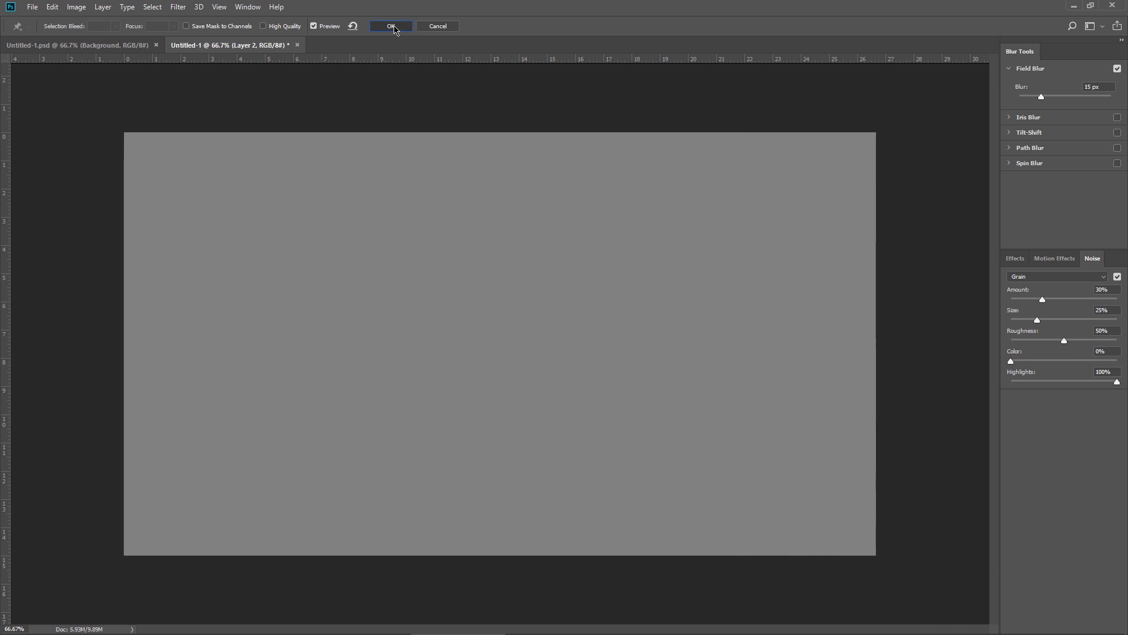
Blend the grain layer in Overlay, group it with the three adjustment layers, and toggle Group 1's visibility.
left_click(970, 384)
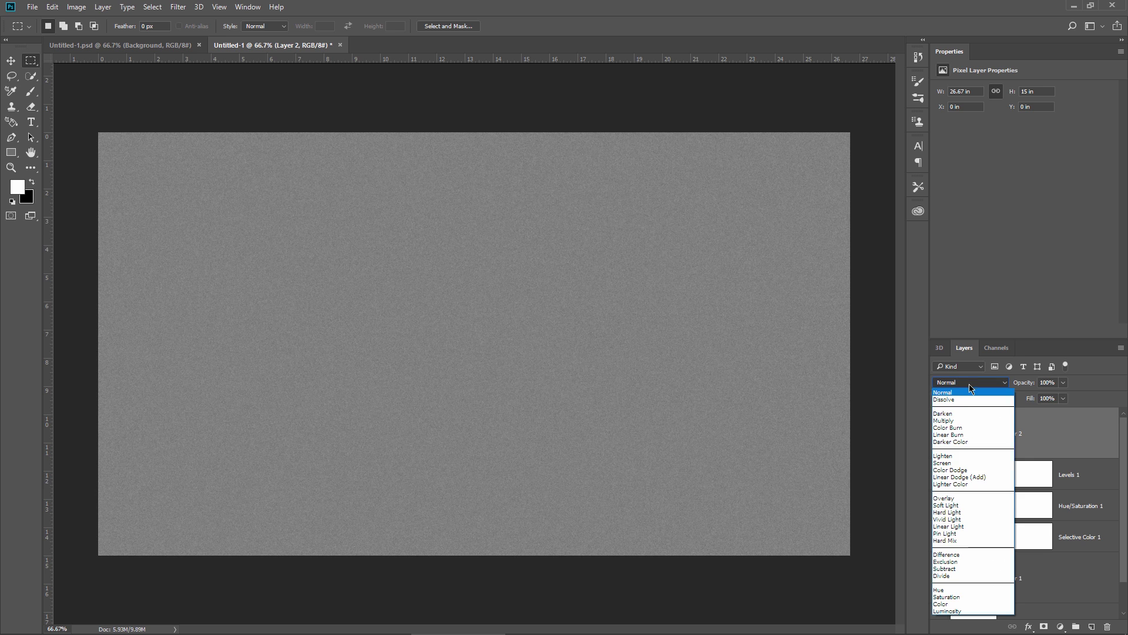
left_click(964, 498)
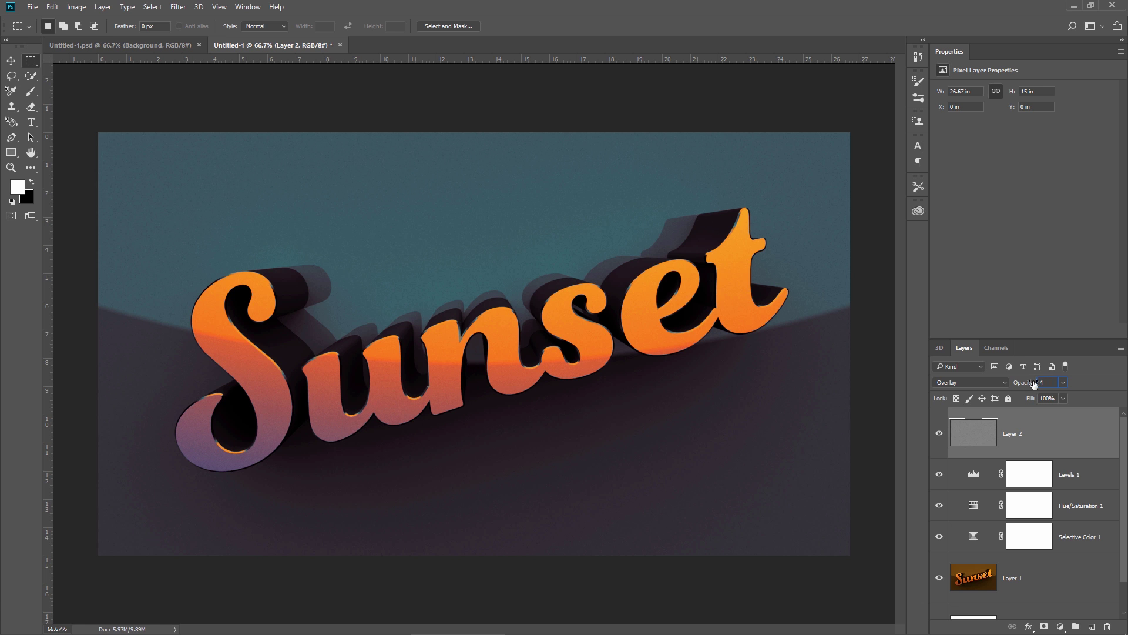
left_click(1109, 540, "shift")
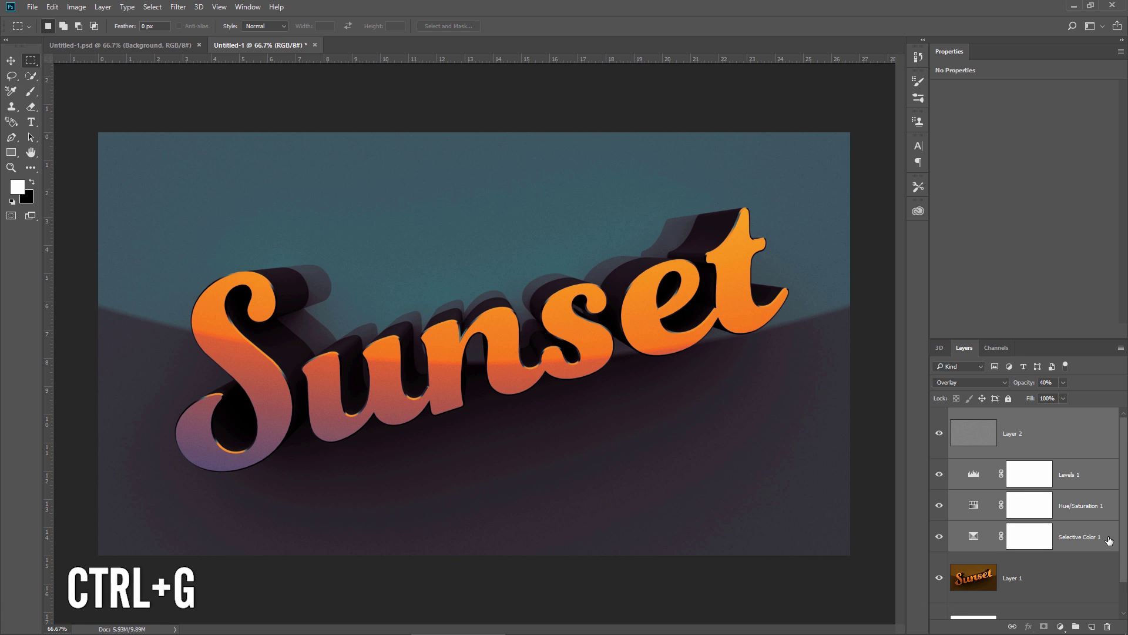
key("ctrl+g")
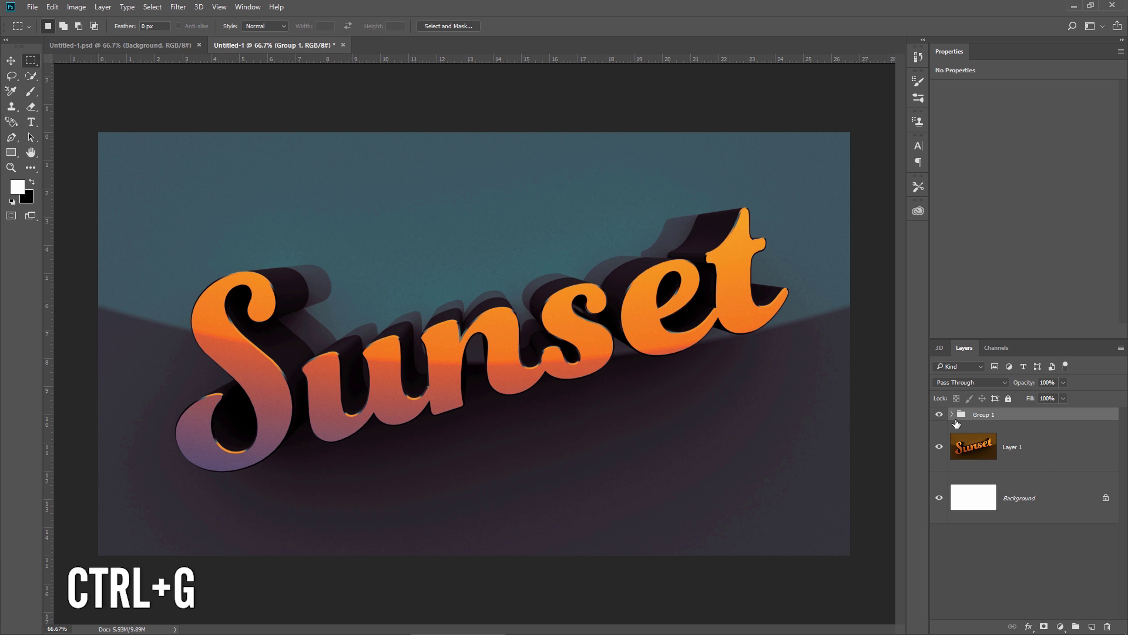
left_click(939, 415)
left_click(939, 414)
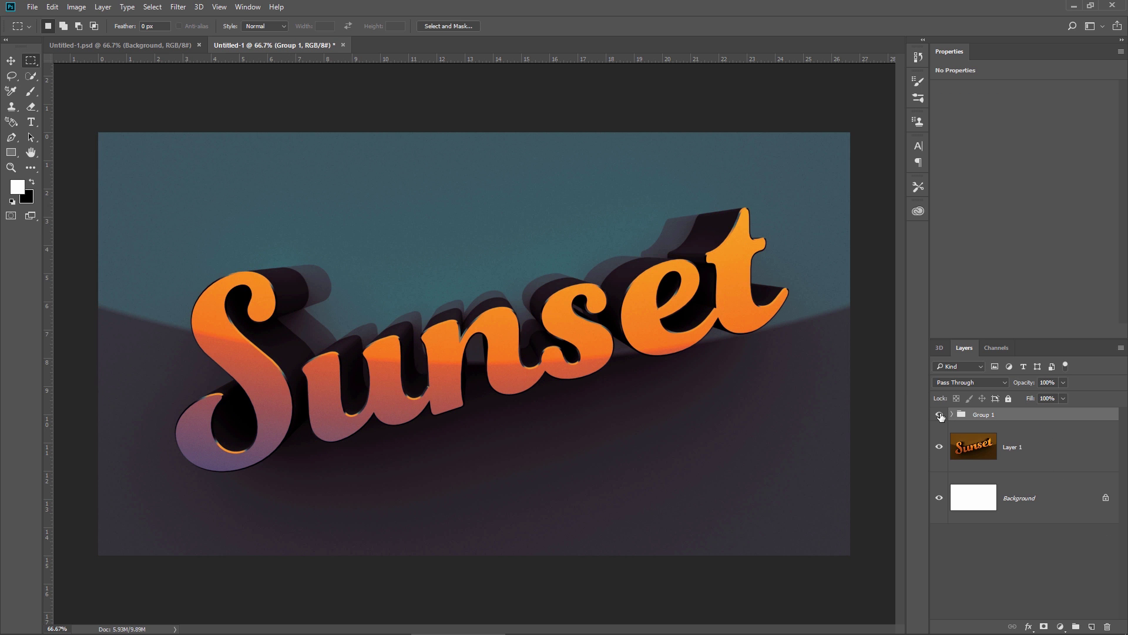
Hide Group 1 to show the ungraded orange-brown render.
left_click(939, 415)
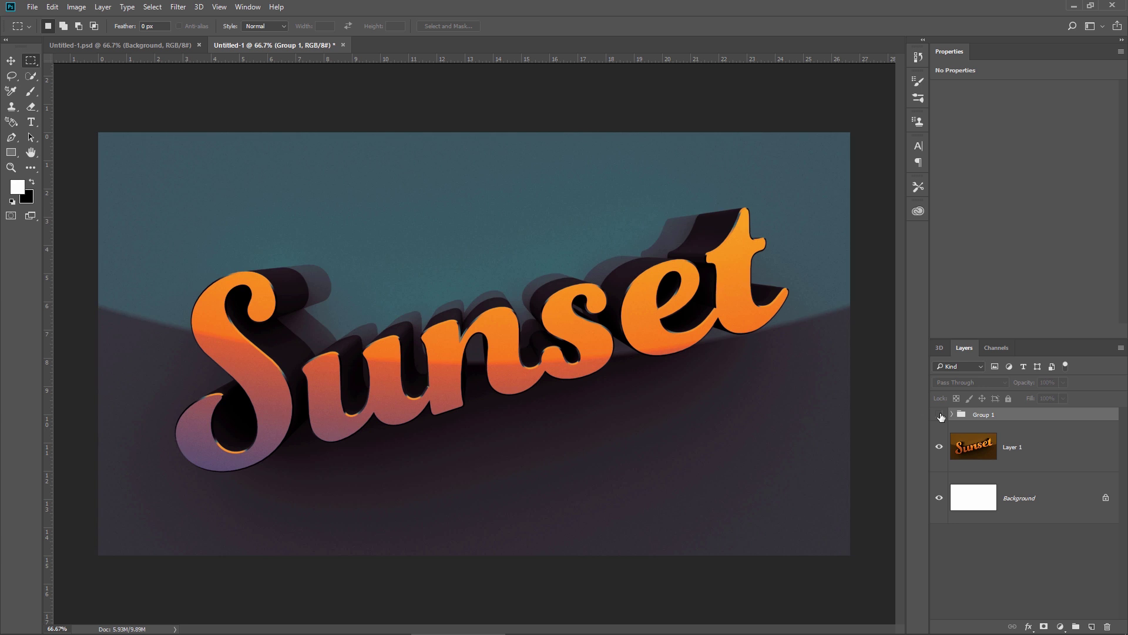